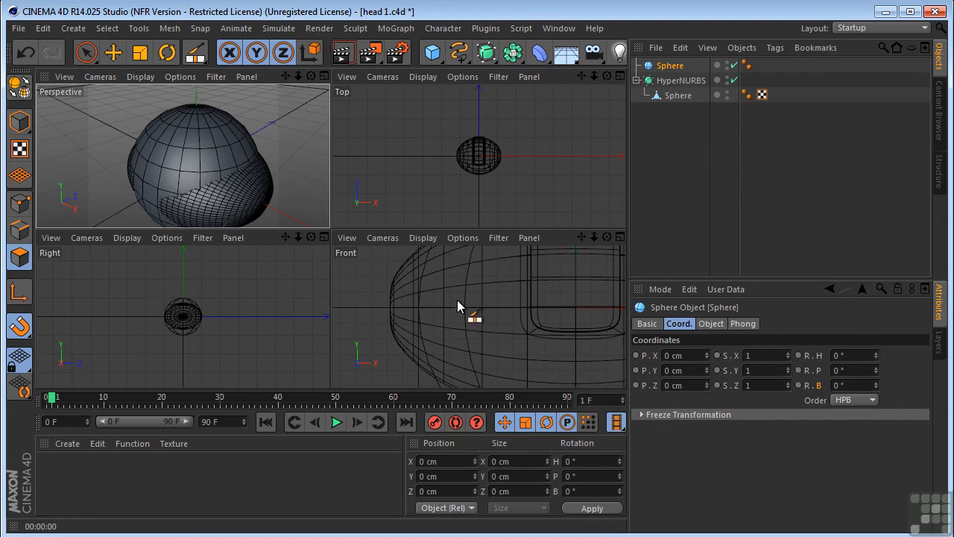
Set the radius of the new primitive sphere to 11 cm, working with the whole head framed in the front view
middle_click(458, 306)
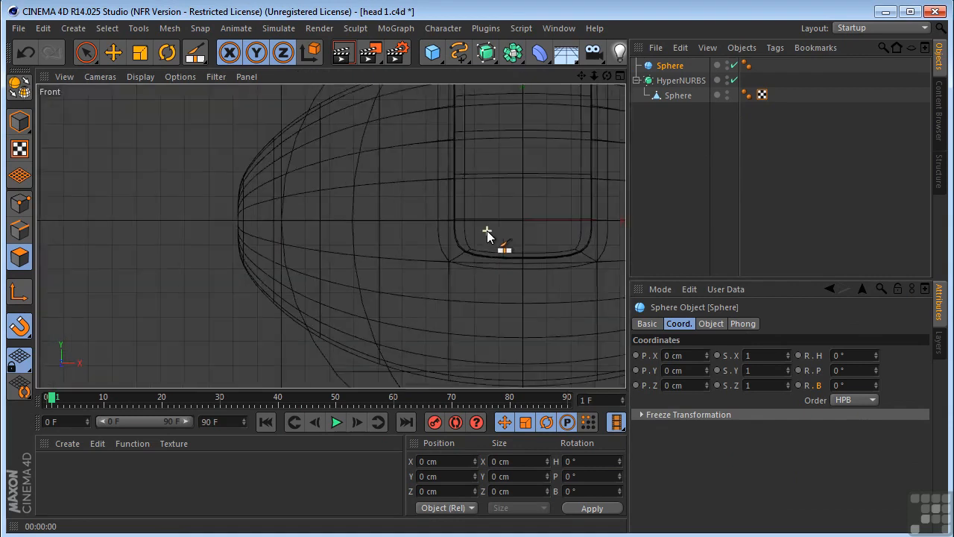
key(h)
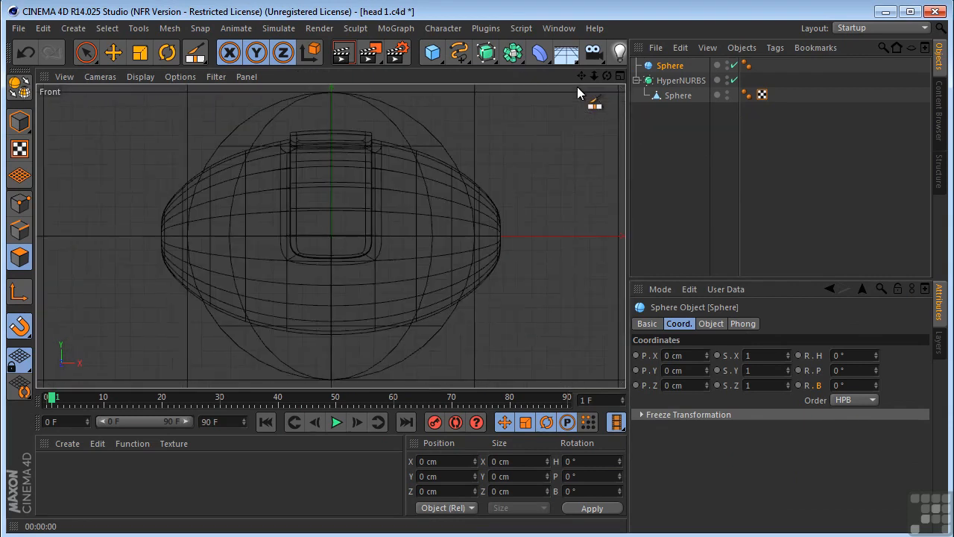
click(717, 323)
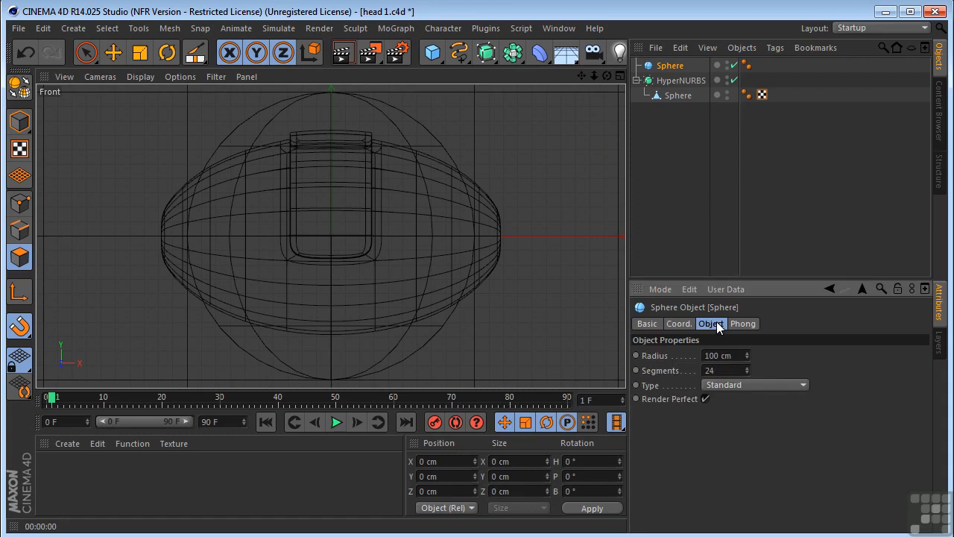
drag(738, 355, 663, 357)
text(11)
key(Tab)
Move the small sphere along X to about 130 cm, just outside the head, and change its type to Hemisphere
click(114, 54)
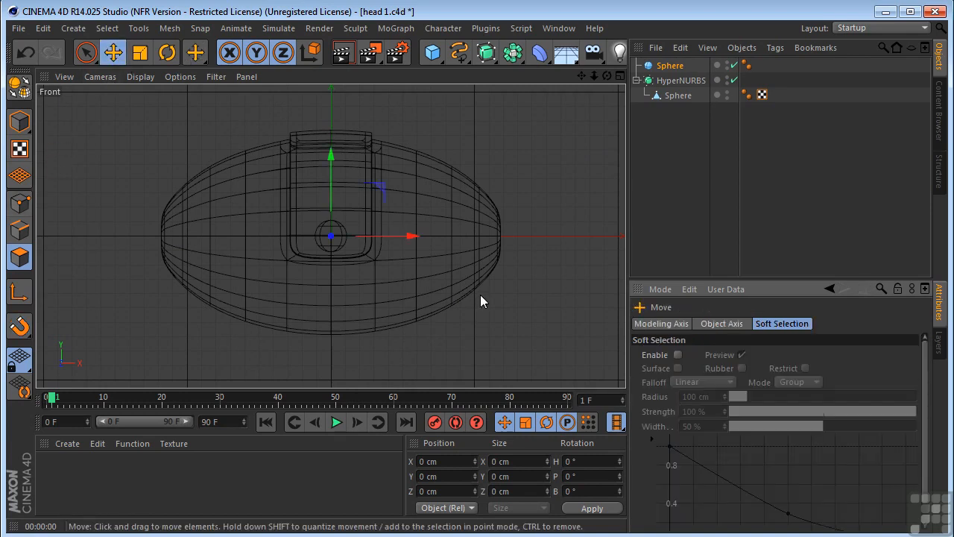
drag(414, 237, 585, 237)
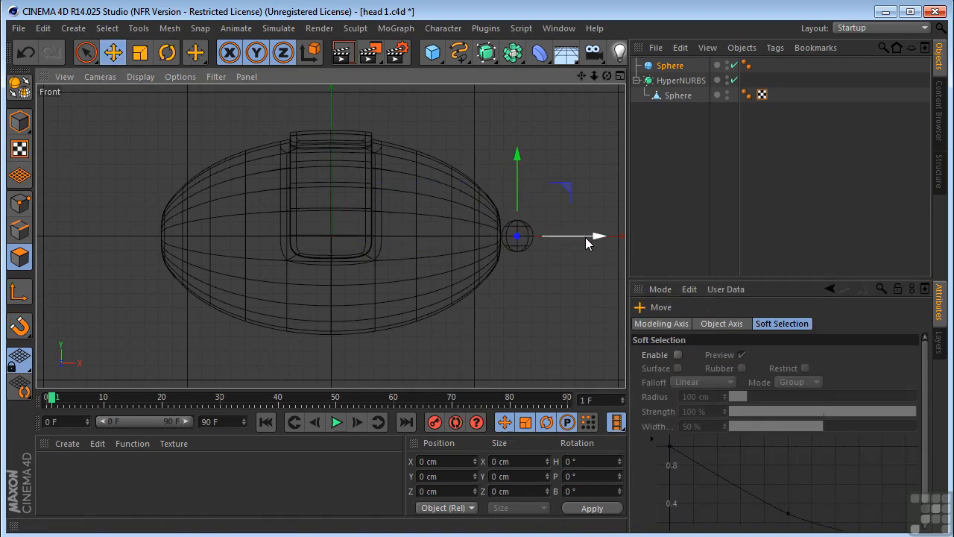
click(675, 66)
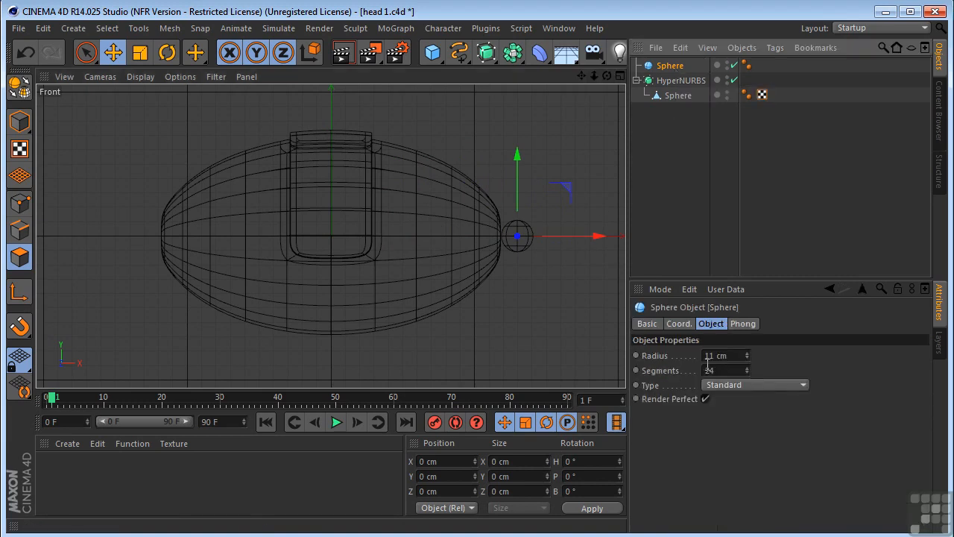
click(722, 384)
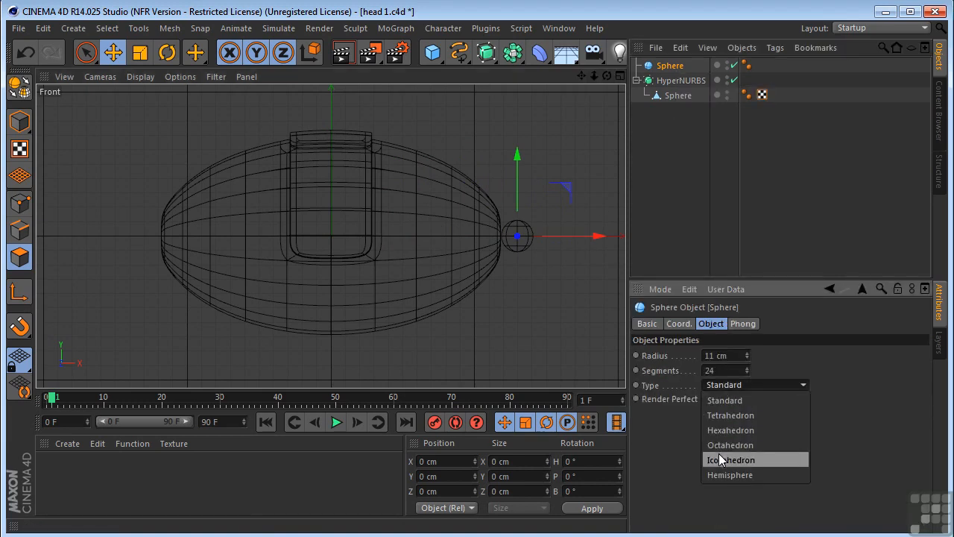
click(720, 475)
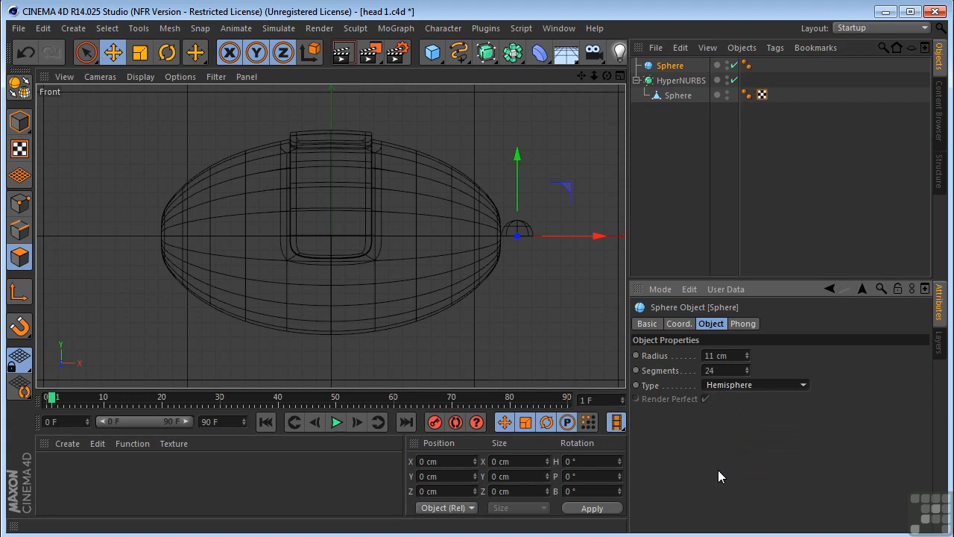
Set the hemisphere's bank rotation to 90° so its flat side faces the head
click(678, 324)
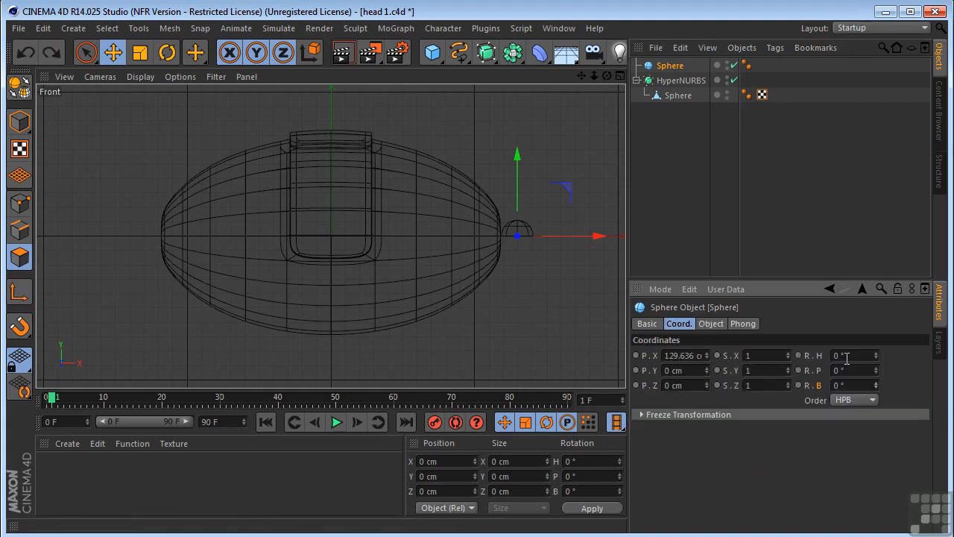
mouse_move(877, 385)
mouse_down()
mouse_move(876, 344)
mouse_move(877, 389)
mouse_up()
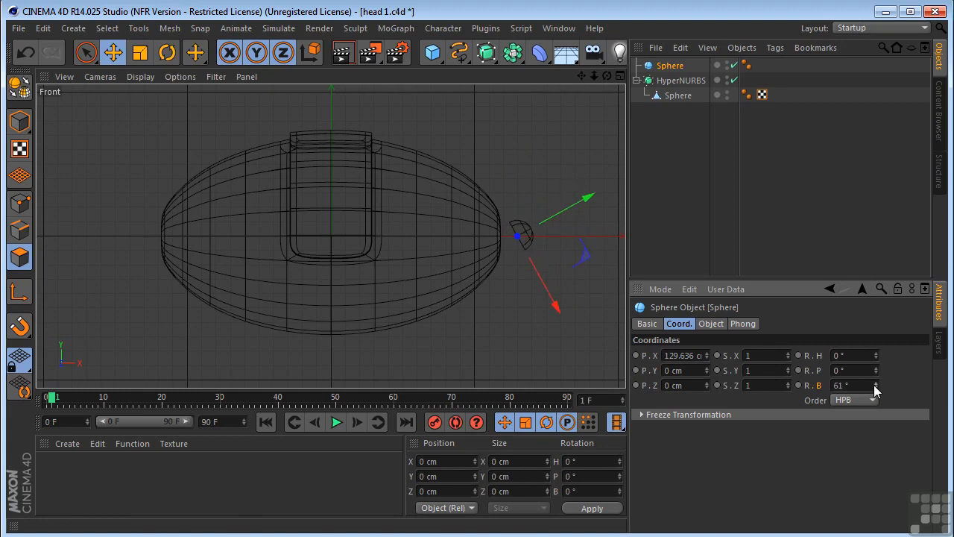
double_click(865, 385)
text(90)
key(Return)
Move the hemisphere along X against the side of the head, to about 117.7 cm
drag(597, 236, 575, 232)
scroll(553, 227, up, 3)
scroll(553, 226, up, 3)
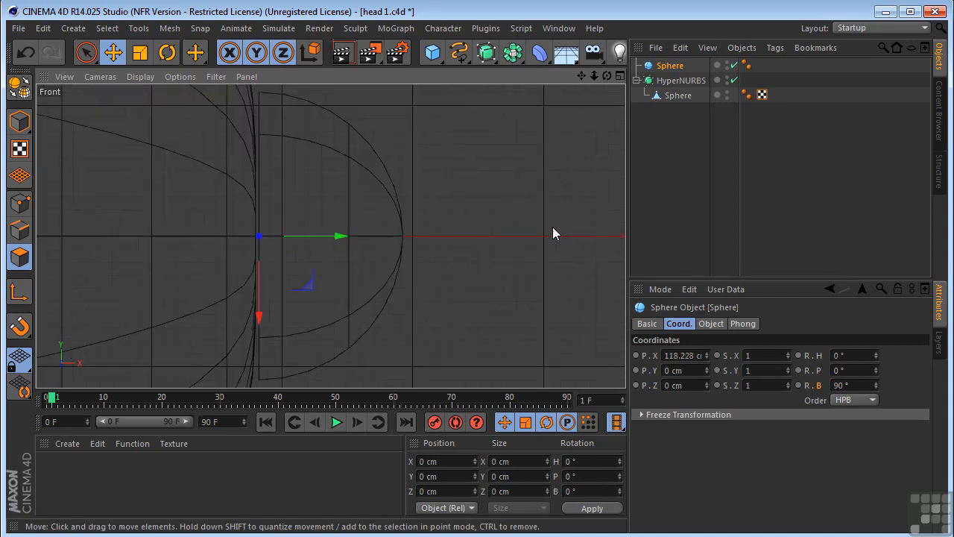
drag(329, 238, 323, 236)
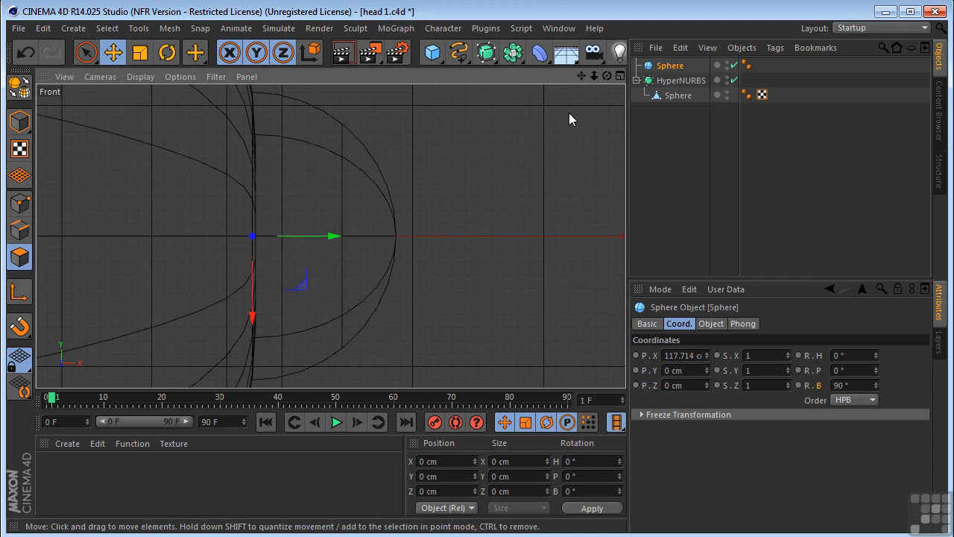
Rename the hemisphere object as "right antenna"
double_click(670, 66)
text(r)
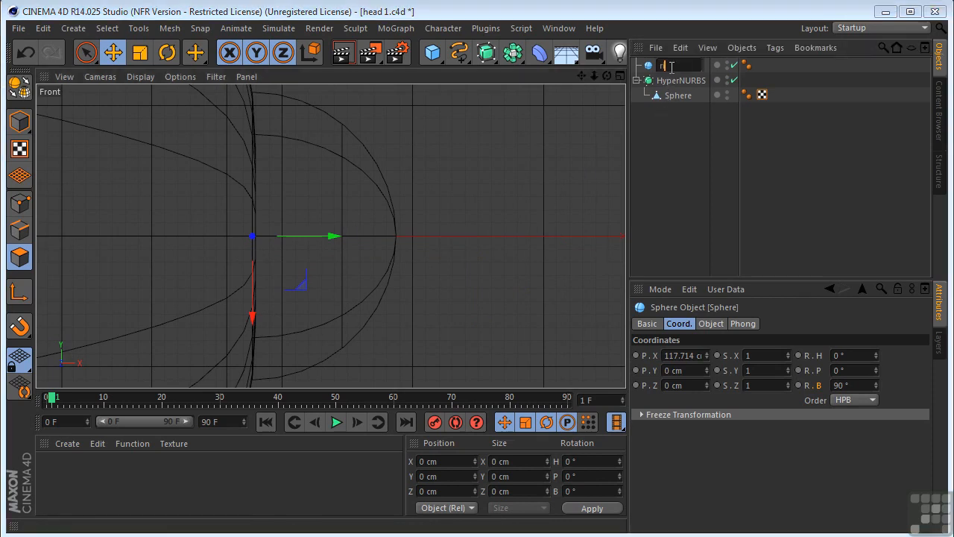
text(ight antenna)
key(Return)
Examine in the perspective view how the antenna base sits against the head, and return to the front view
middle_click(466, 215)
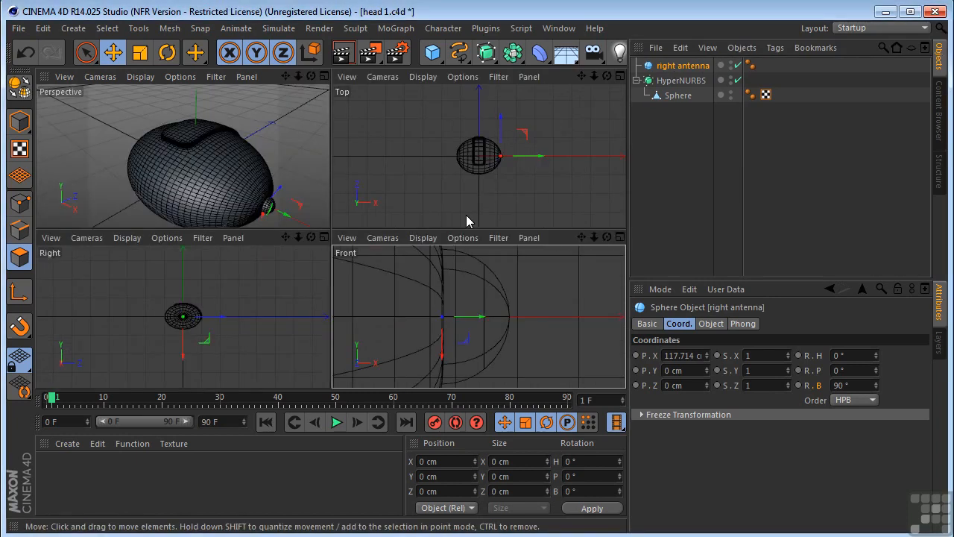
middle_click(251, 159)
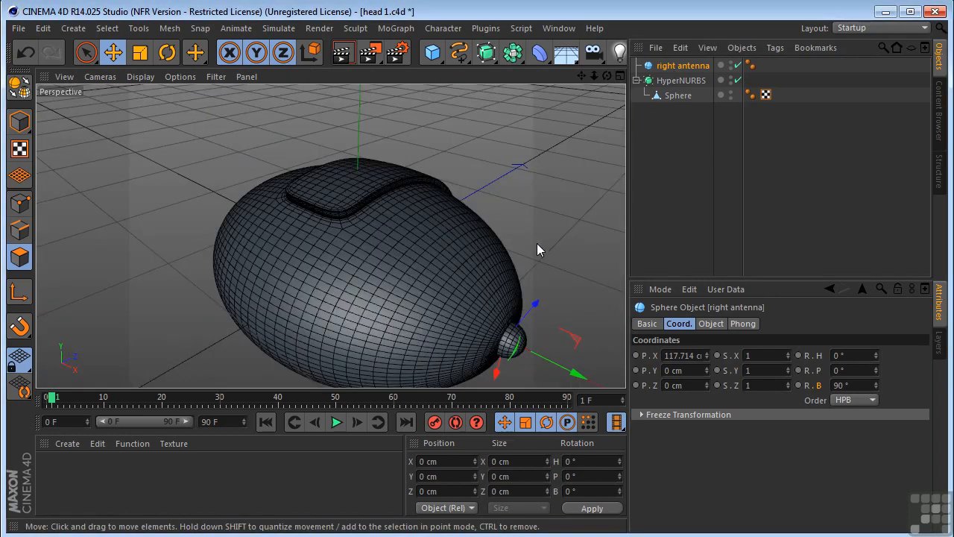
key(o)
drag(594, 76, 525, 76)
drag(608, 76, 649, 48)
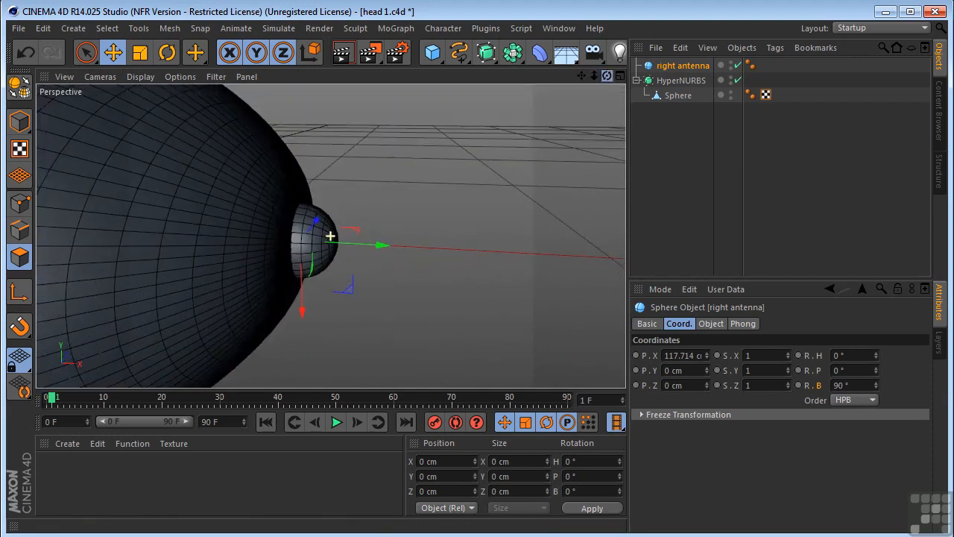
middle_click(373, 191)
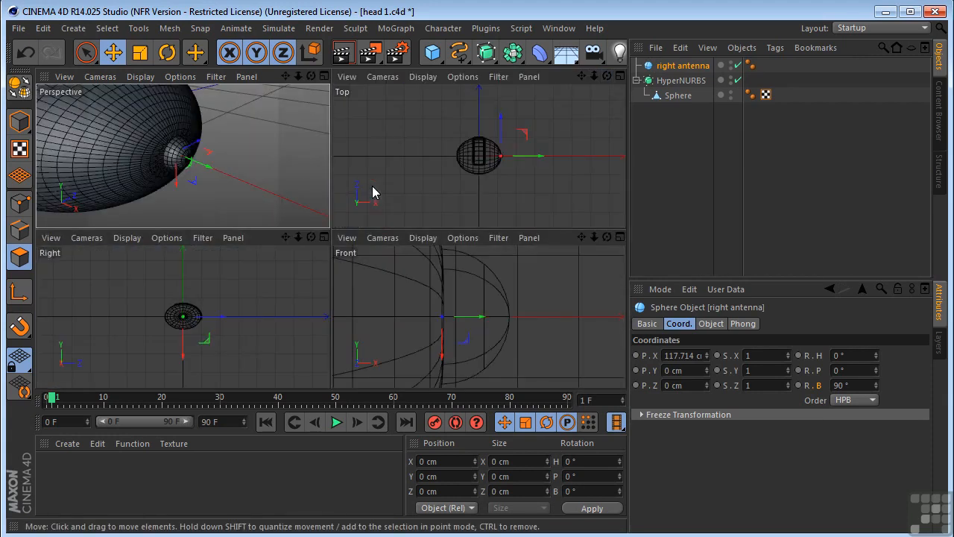
middle_click(512, 265)
scroll(449, 232, down, 6)
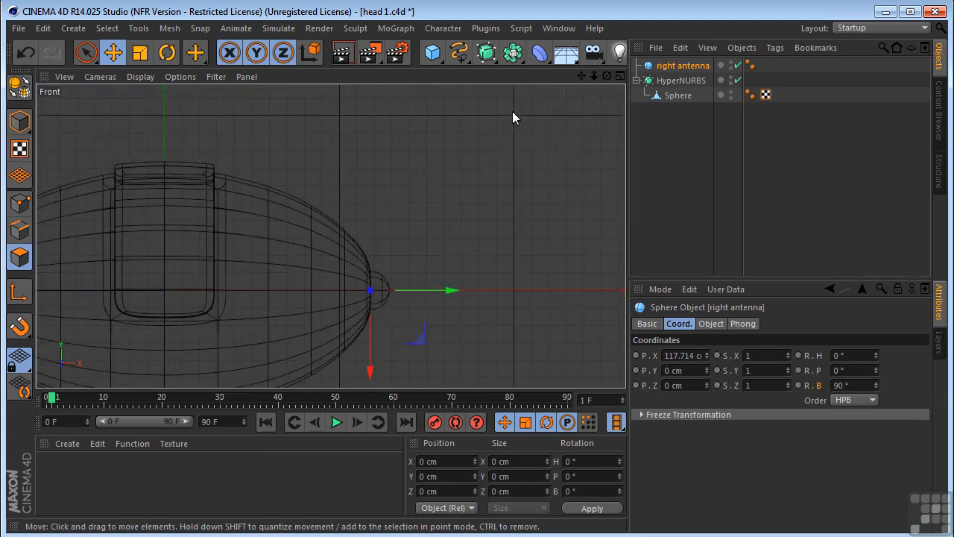
Draw a three-point B-Spline from the antenna base outward and up to about X 149 cm, Y 100 cm, hiding the axis while placing points
click(459, 53)
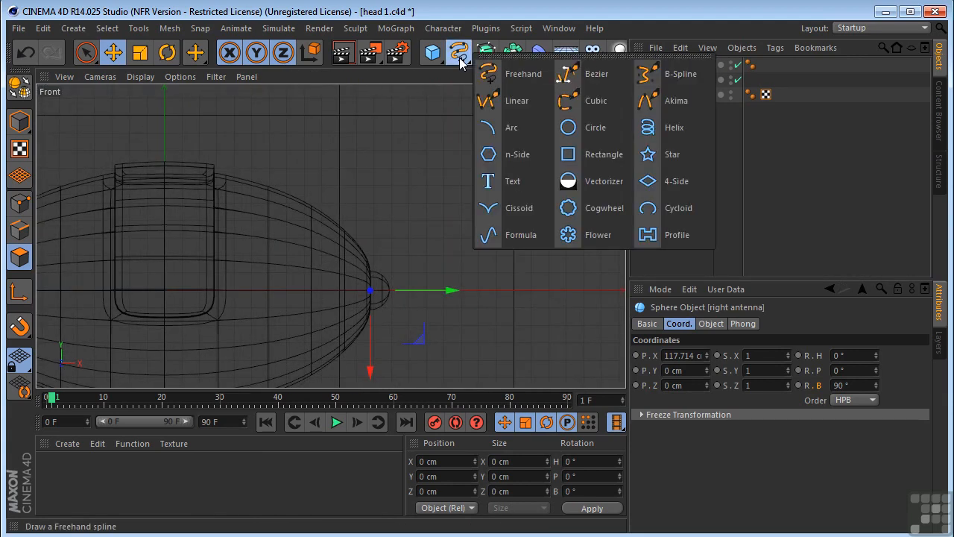
click(671, 74)
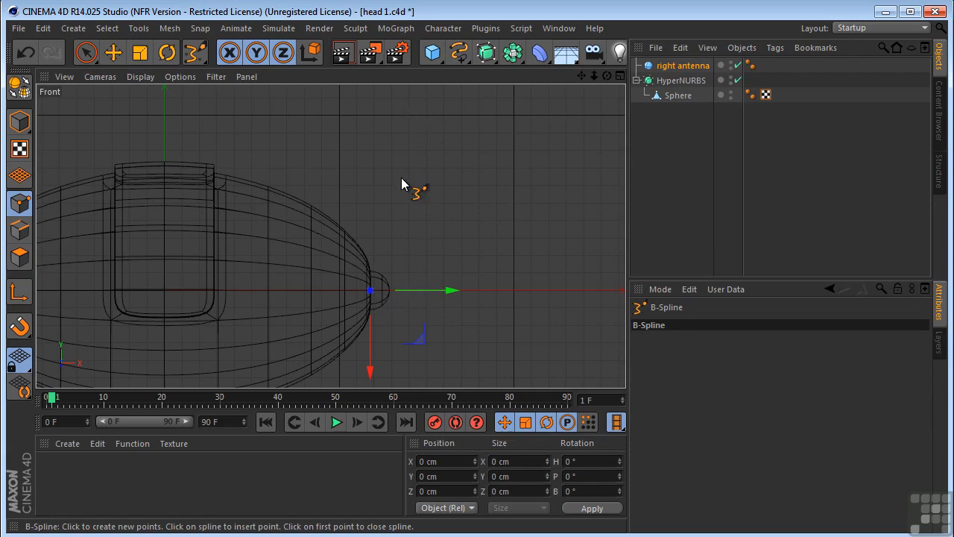
click(382, 289)
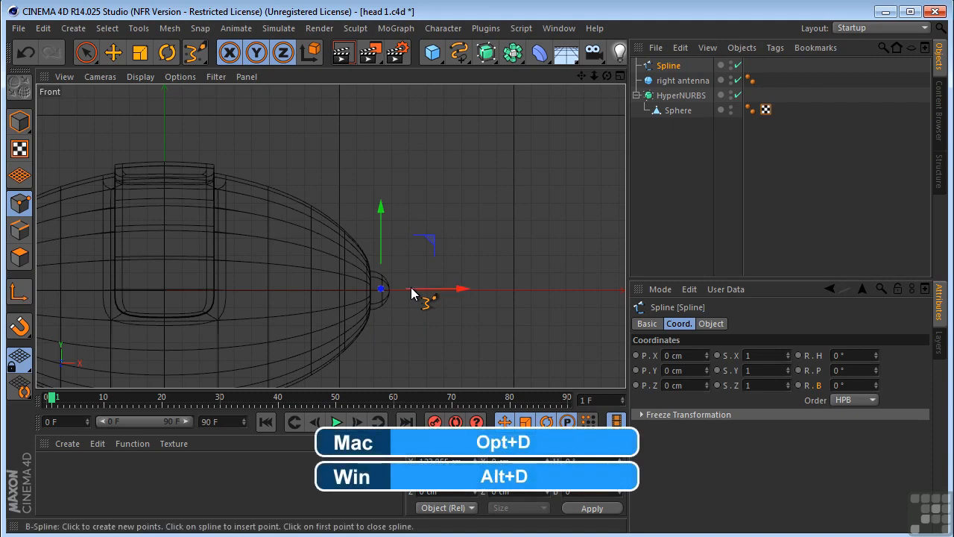
key(alt+d)
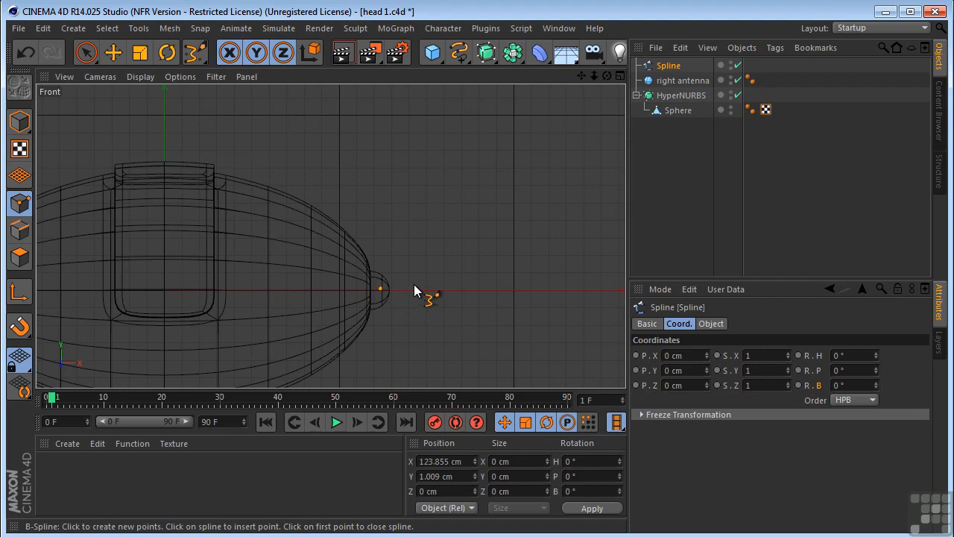
drag(416, 286, 424, 117)
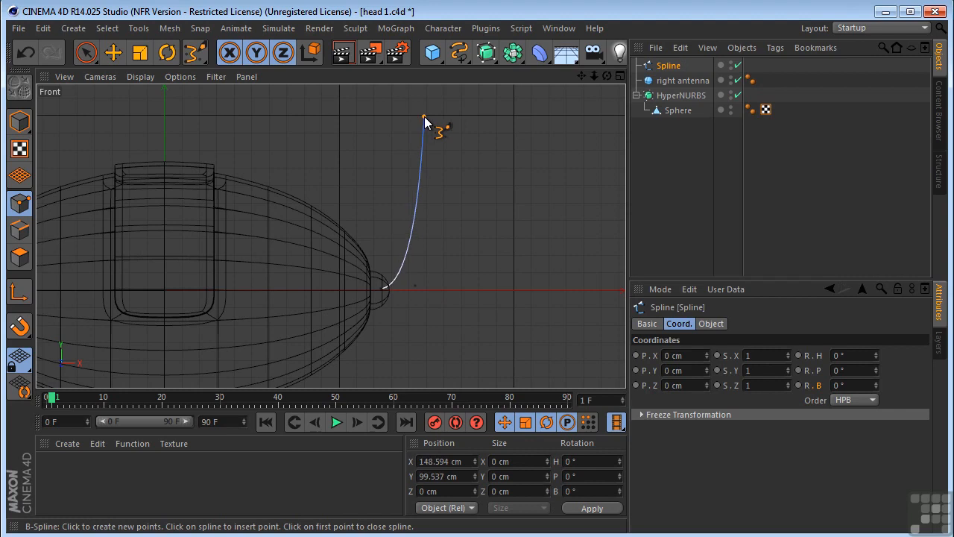
drag(425, 117, 425, 118)
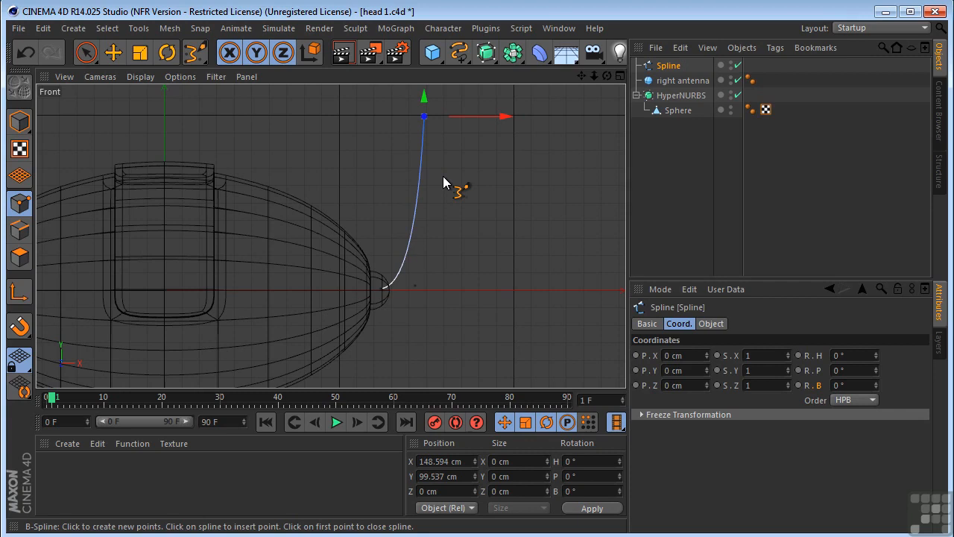
Reshape the antenna spline by moving its middle point to about X 155 cm, upper end to 151.6 cm and base point to 124.3 cm
drag(86, 52, 143, 78)
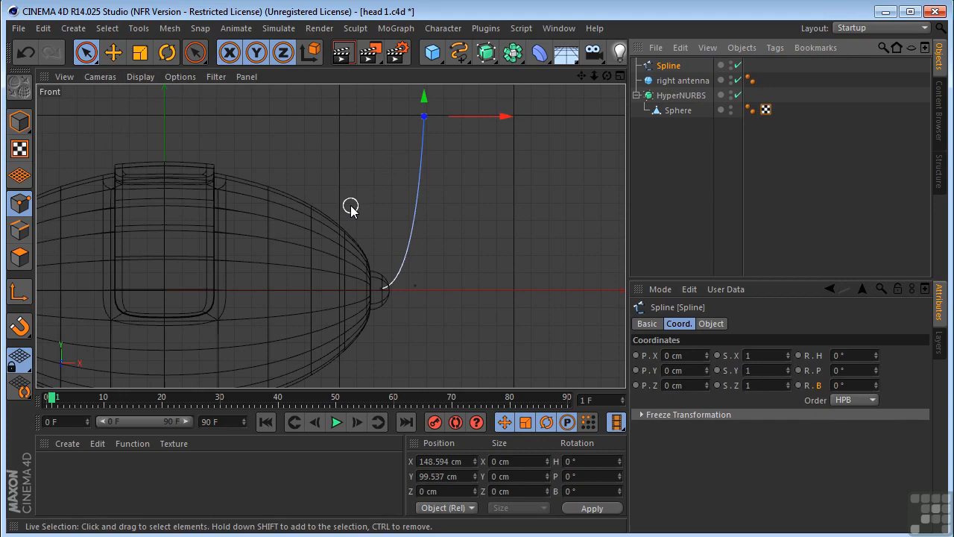
click(380, 288)
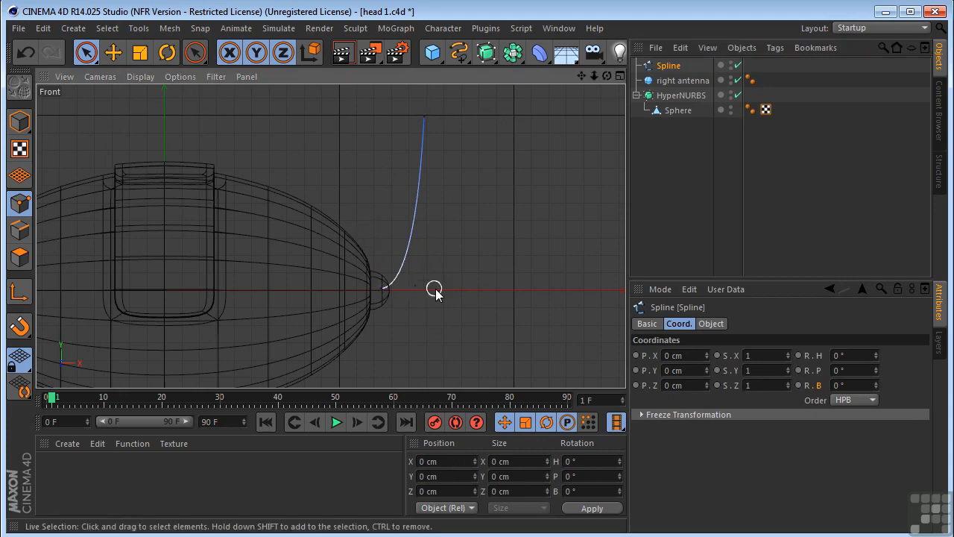
drag(424, 291, 520, 290)
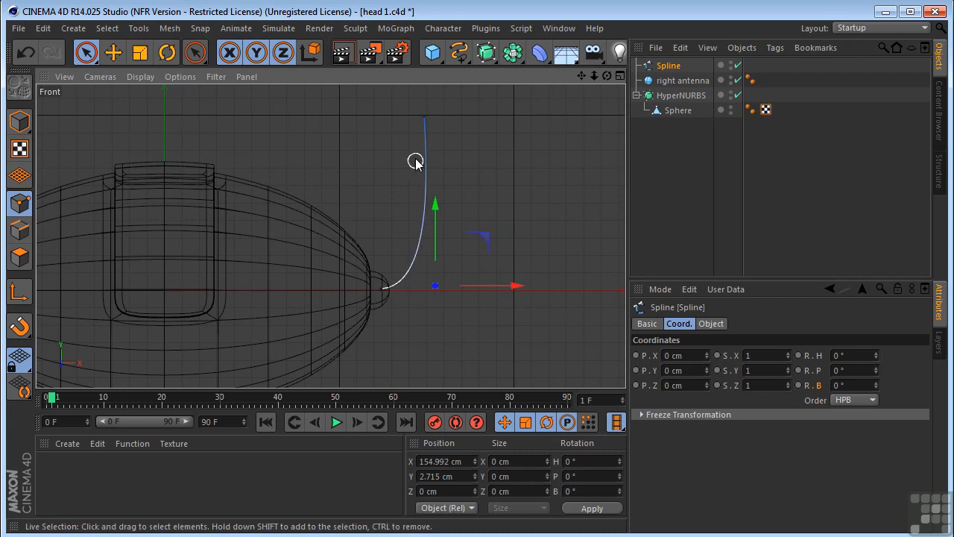
click(423, 117)
drag(507, 118, 512, 120)
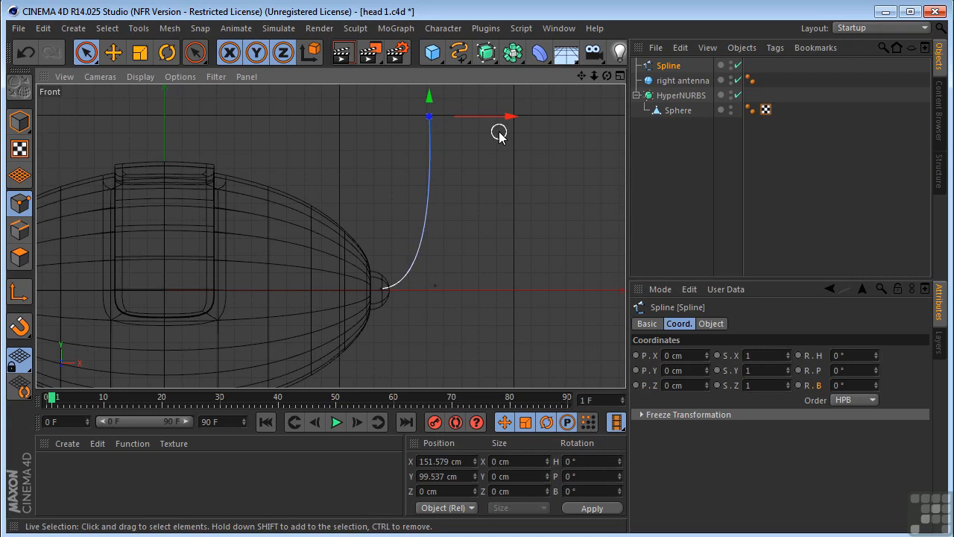
click(383, 288)
drag(472, 287, 465, 287)
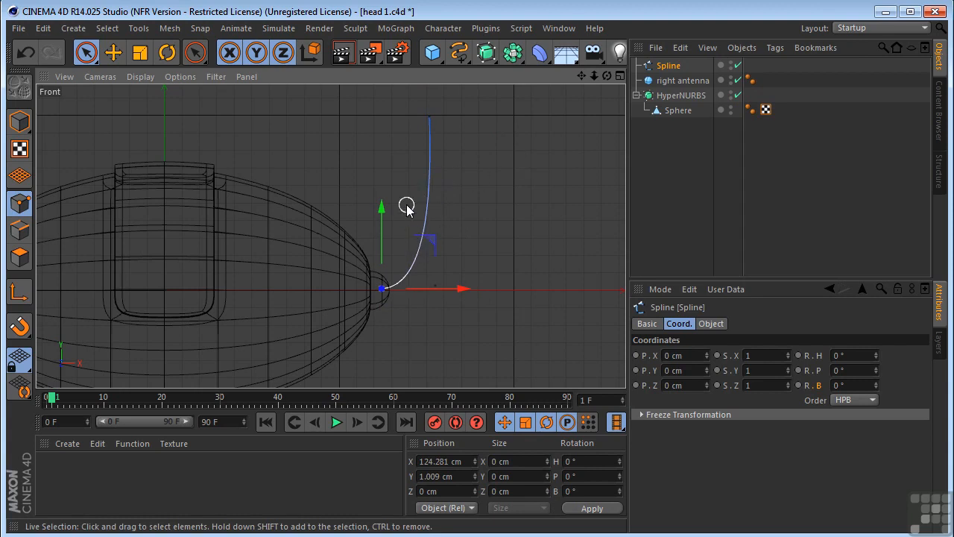
Add a Circle spline with a radius of 2 cm as the antenna's cross-section profile
middle_click(407, 207)
middle_click(281, 159)
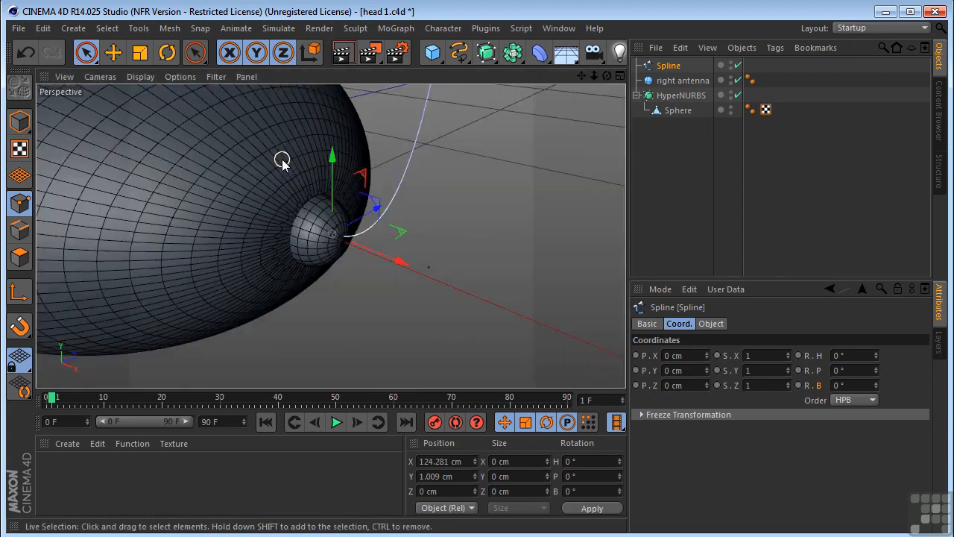
scroll(285, 158, down, 5)
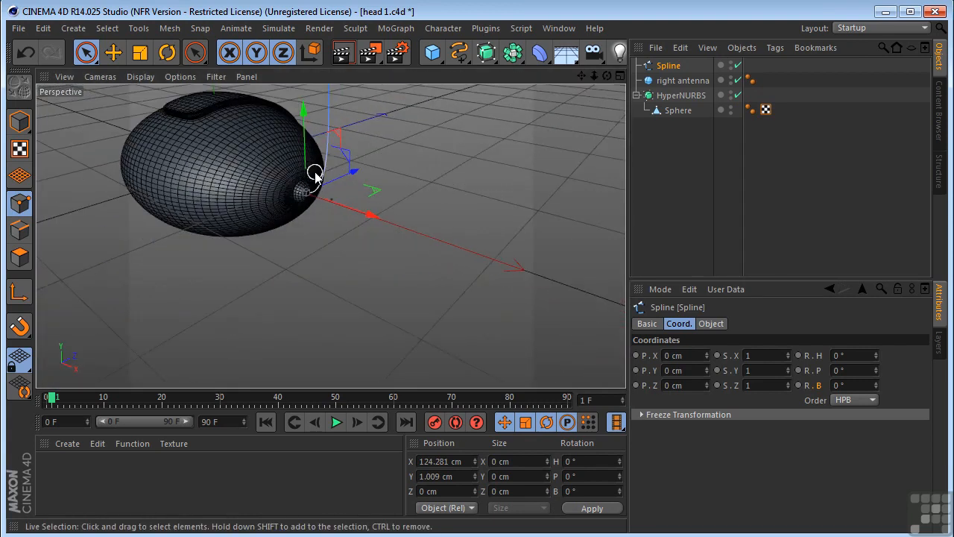
drag(607, 75, 330, 235)
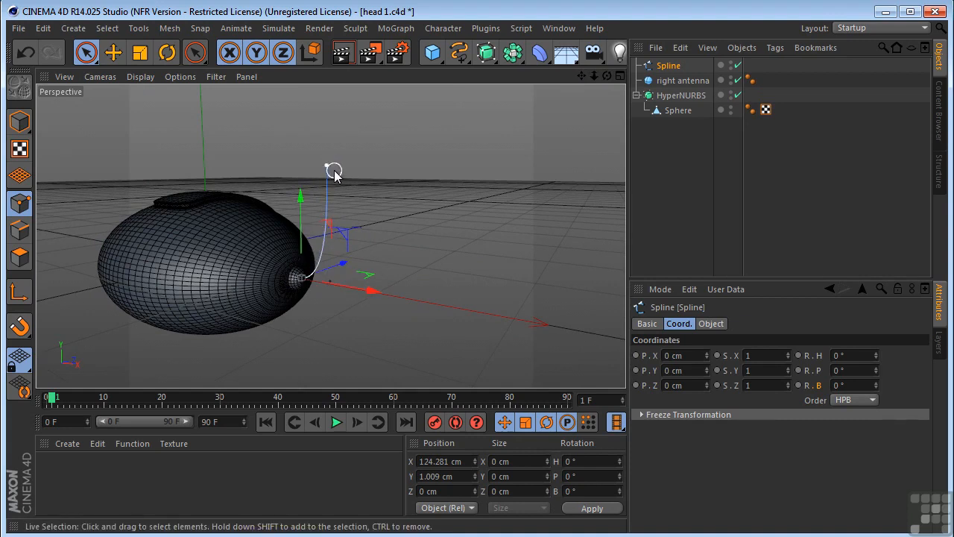
click(460, 57)
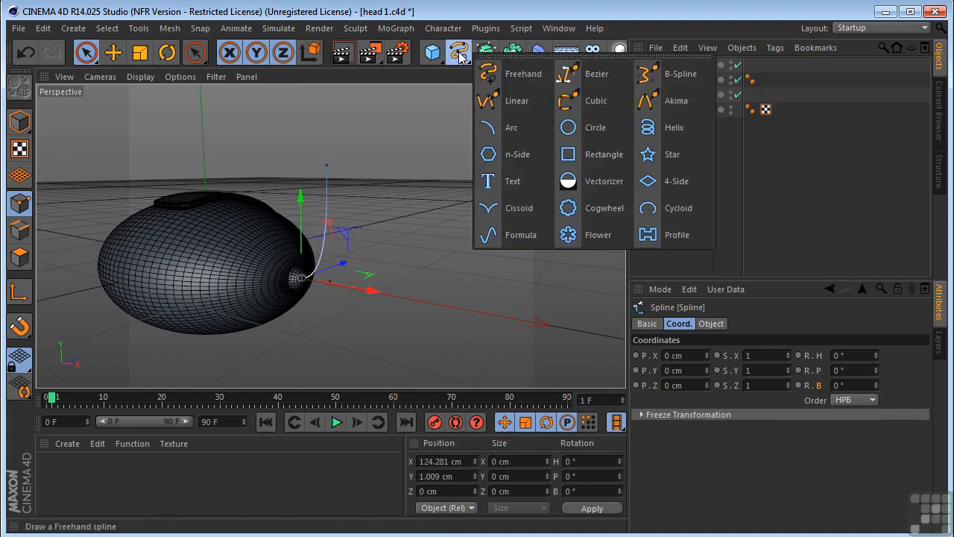
click(579, 136)
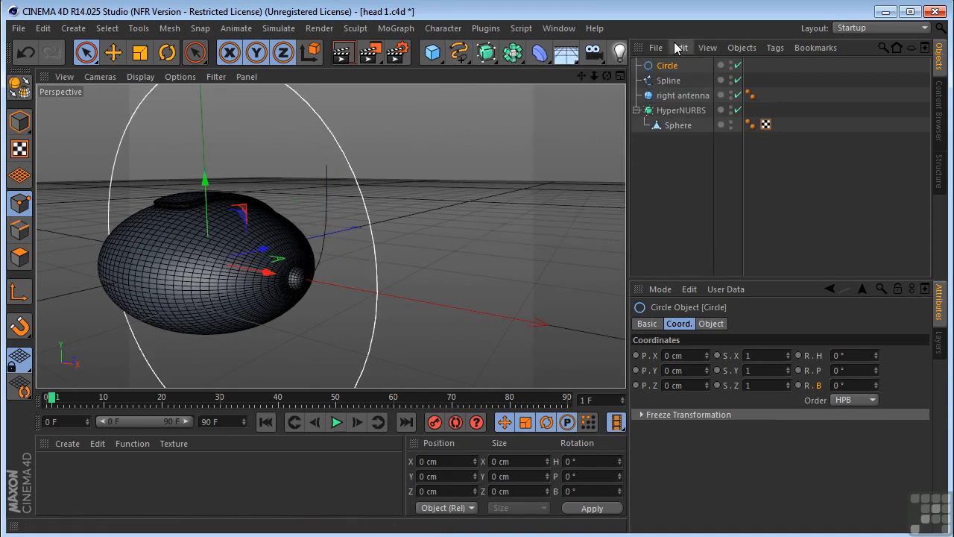
click(705, 323)
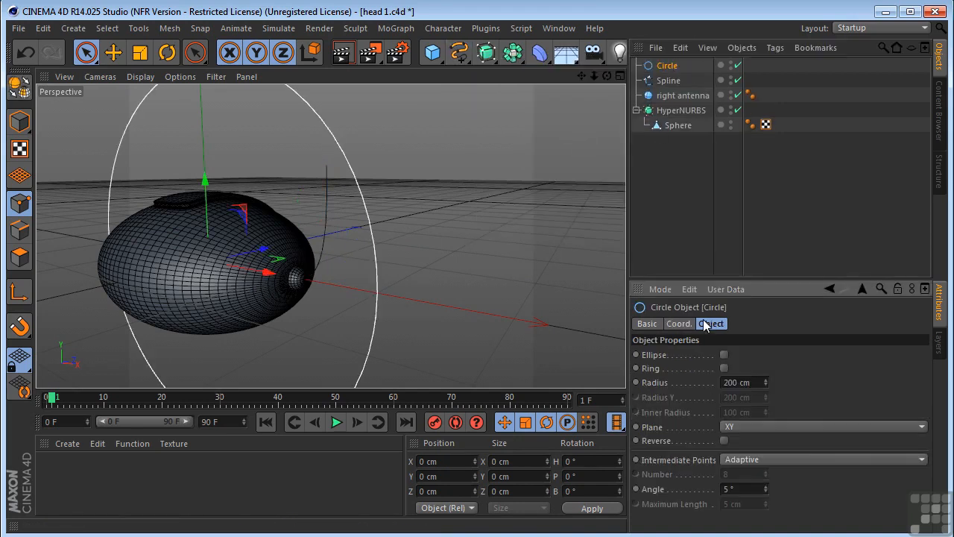
click(745, 382)
text(2)
key(Return)
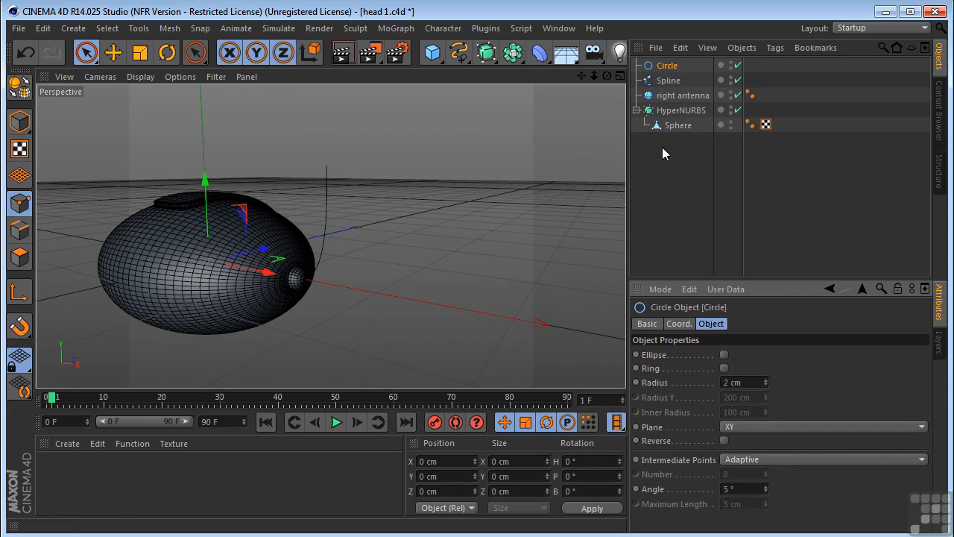
Create a Sweep NURBS and nest the circle above the path spline inside it to form the antenna stem
click(488, 58)
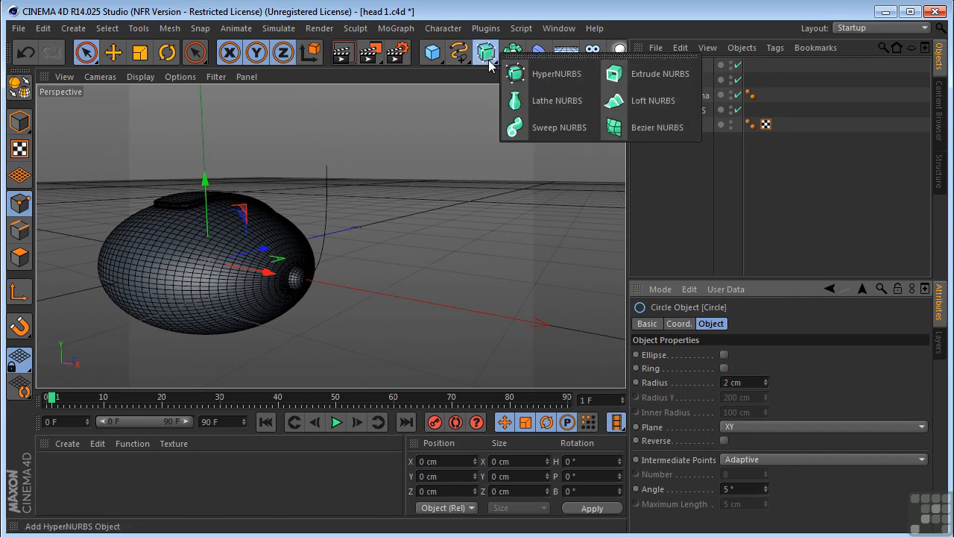
click(535, 129)
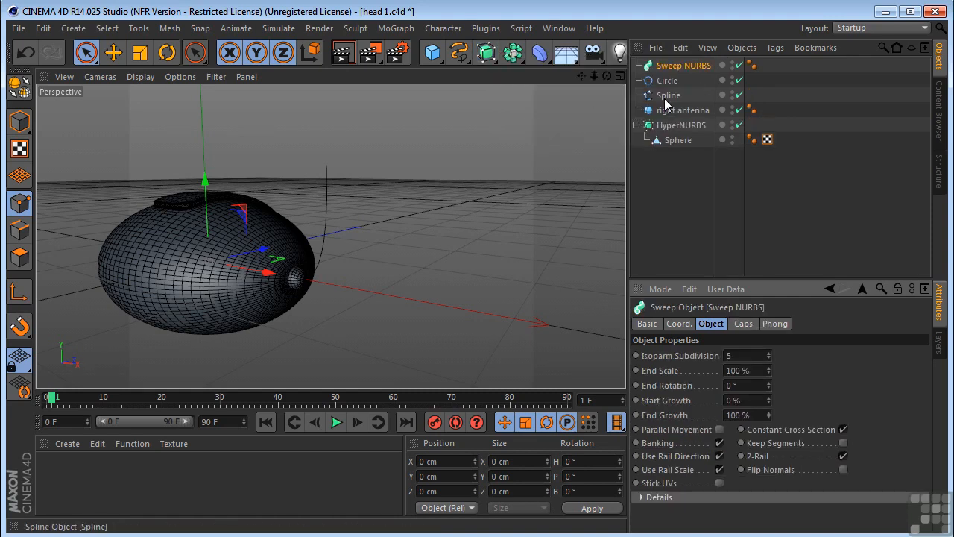
drag(665, 102, 677, 79)
Set the intermediate points of the circle profile to Natural
scroll(321, 233, up, 5)
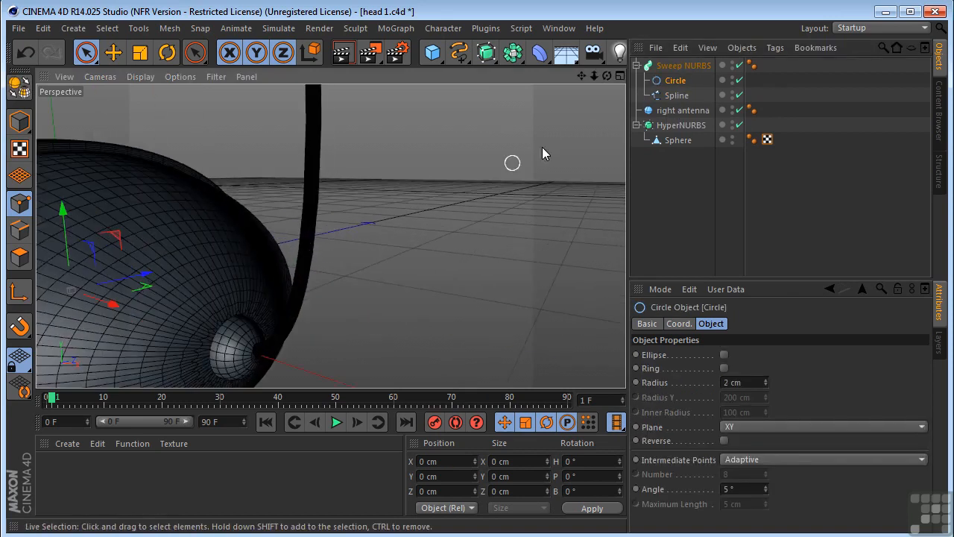
drag(581, 77, 584, 91)
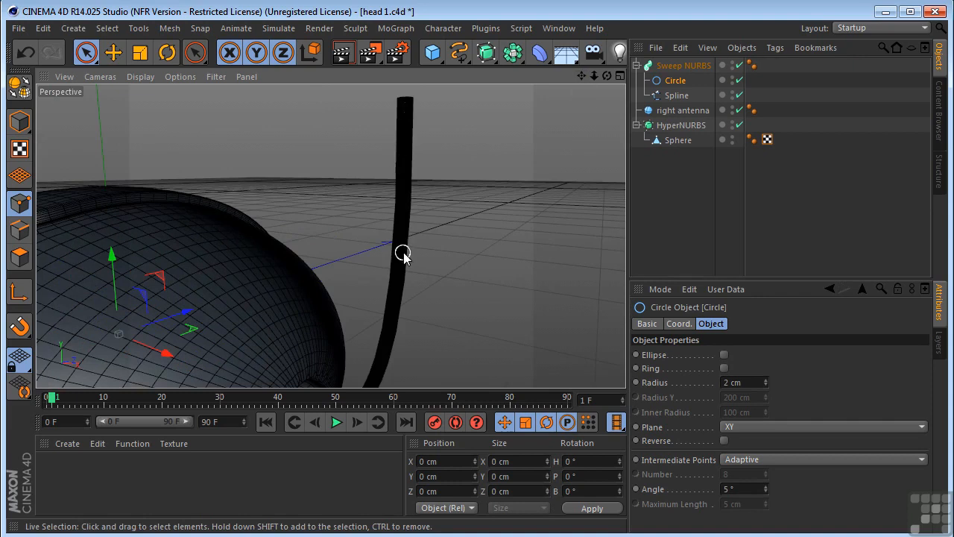
scroll(403, 247, up, 3)
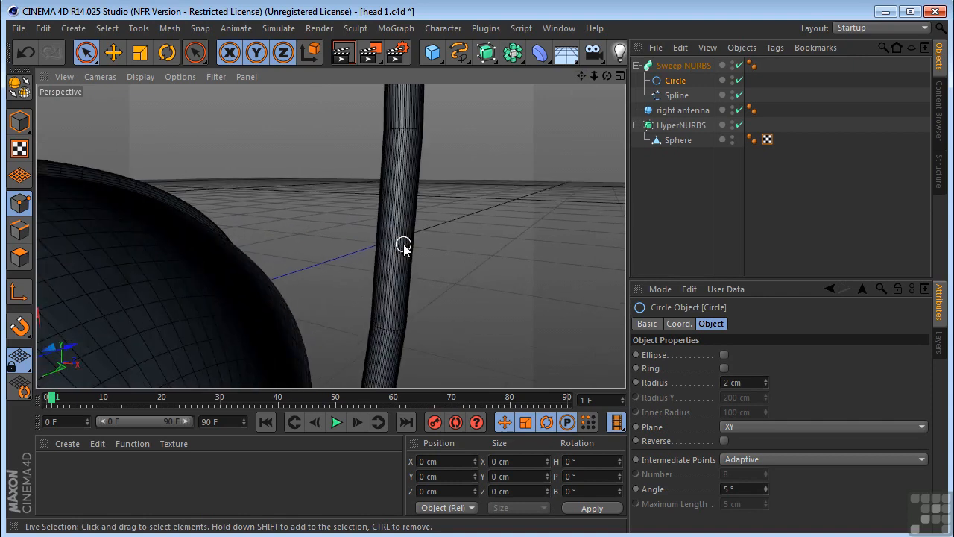
scroll(420, 235, down, 3)
scroll(420, 237, up, 1)
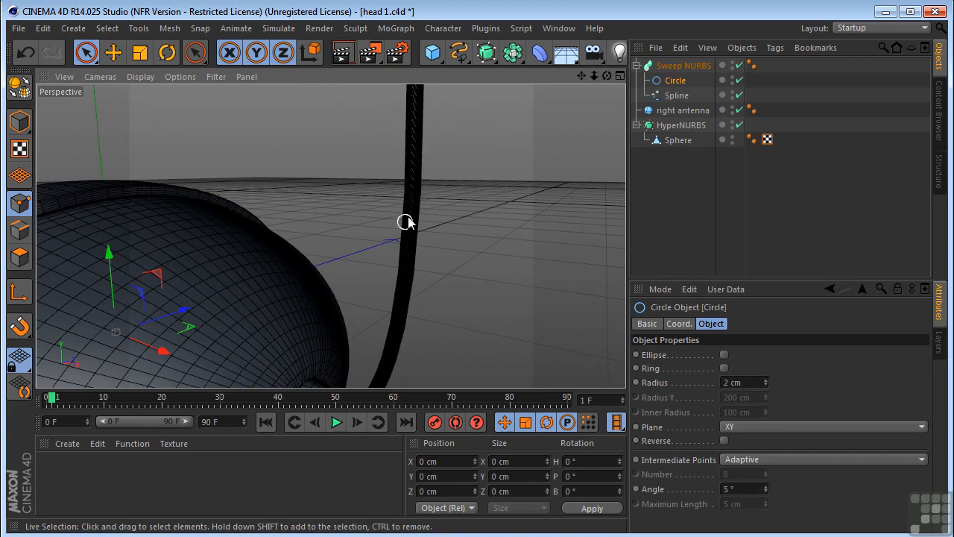
click(754, 460)
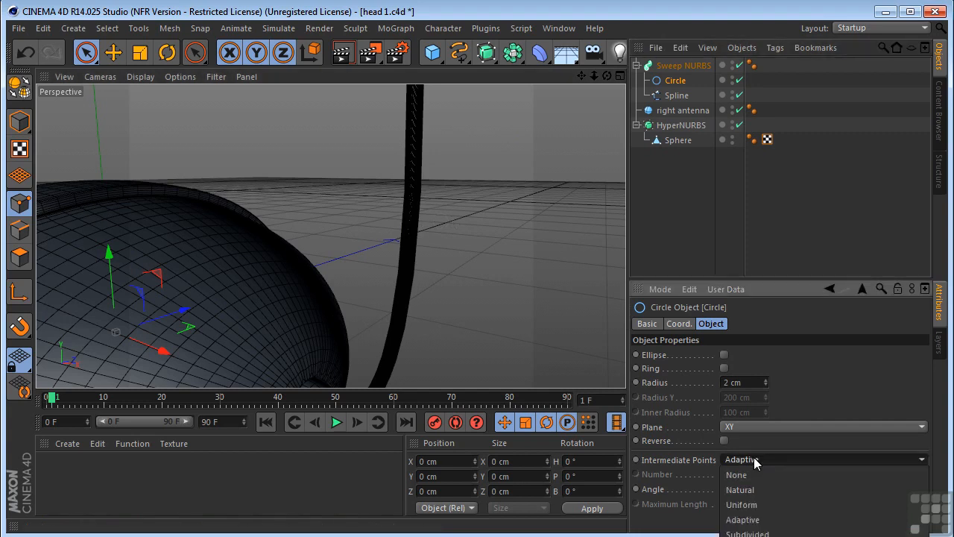
click(741, 489)
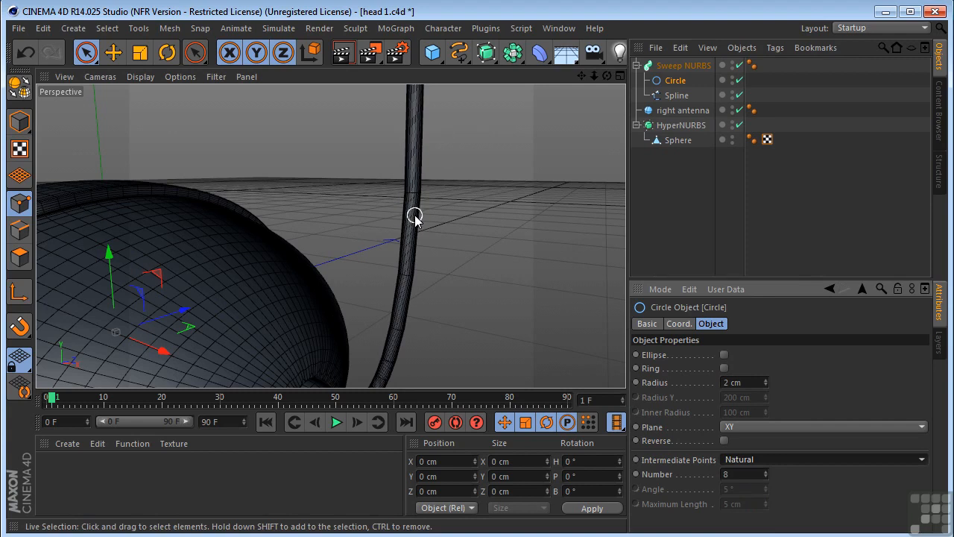
Set the intermediate points of the antenna's path spline to Natural
click(662, 97)
click(753, 382)
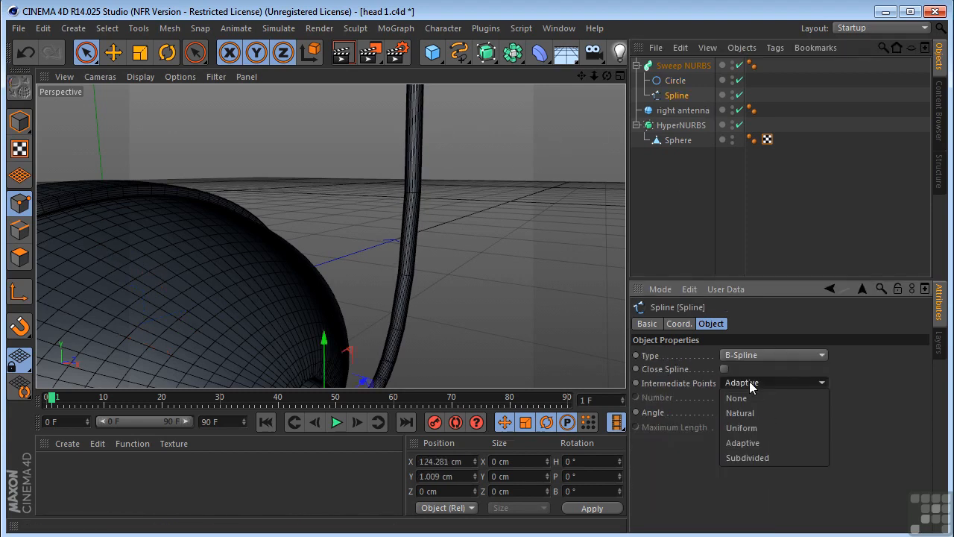
click(745, 414)
Add a sphere primitive with a radius of 5 cm for the antenna tip
drag(607, 75, 331, 235)
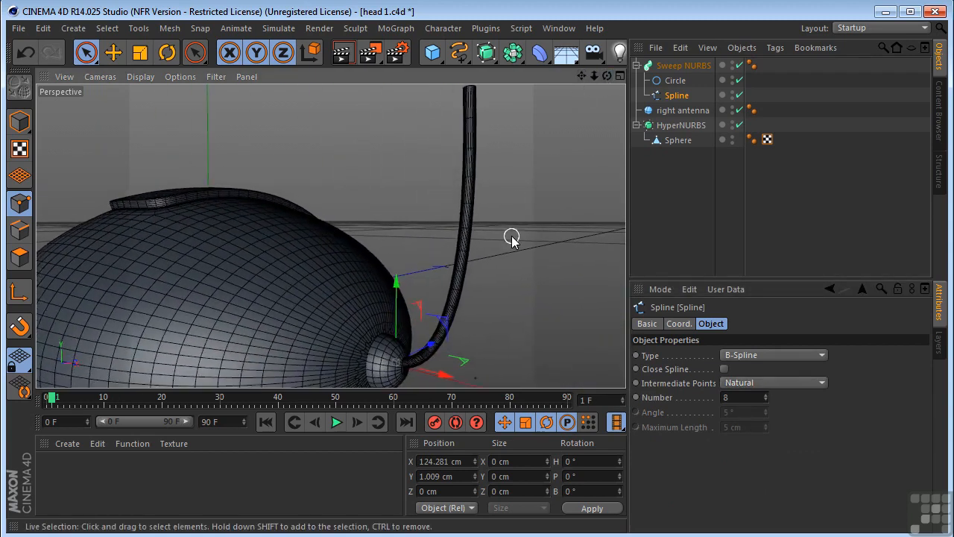
click(432, 52)
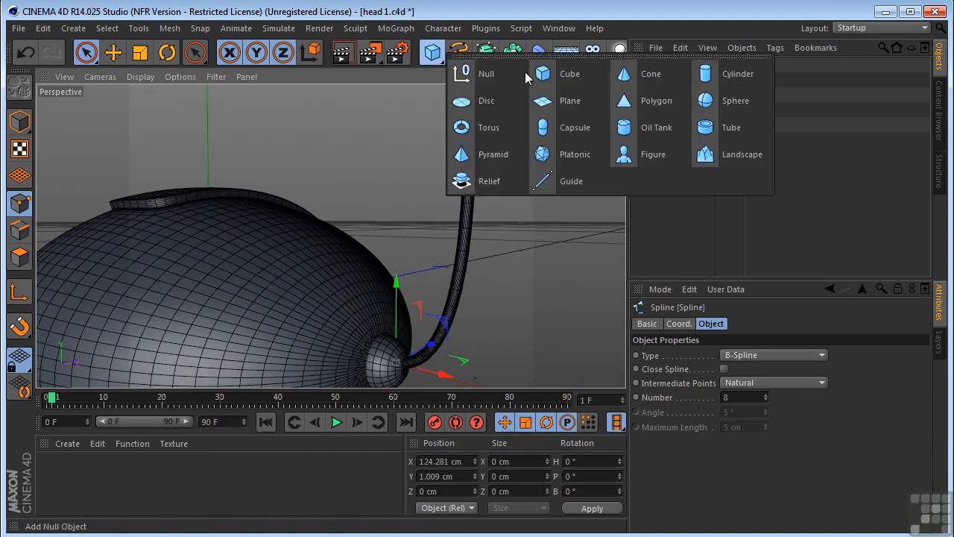
click(721, 101)
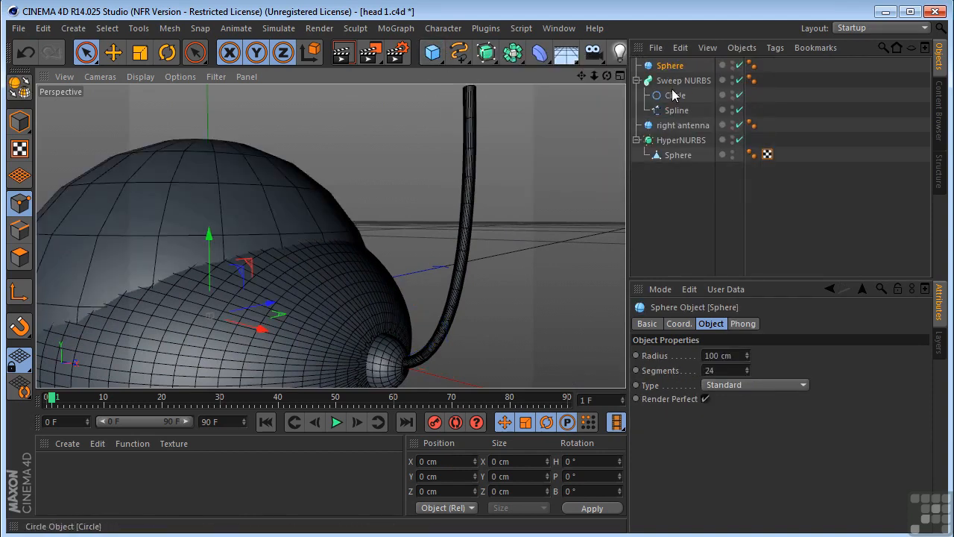
click(736, 357)
text(5)
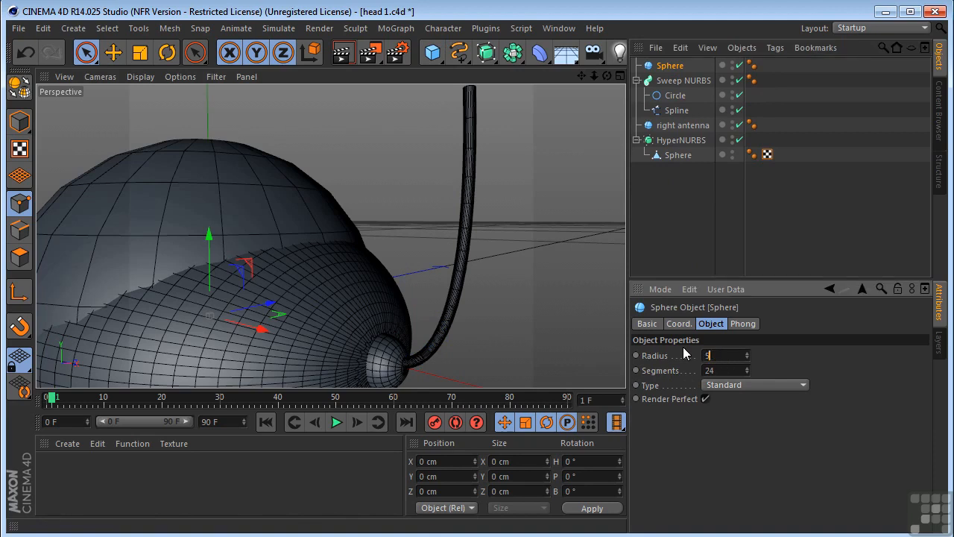
key(Return)
In the front view, move the small sphere onto the stem's upper end at about X 151.6 cm, Y 99.6 cm
middle_click(479, 254)
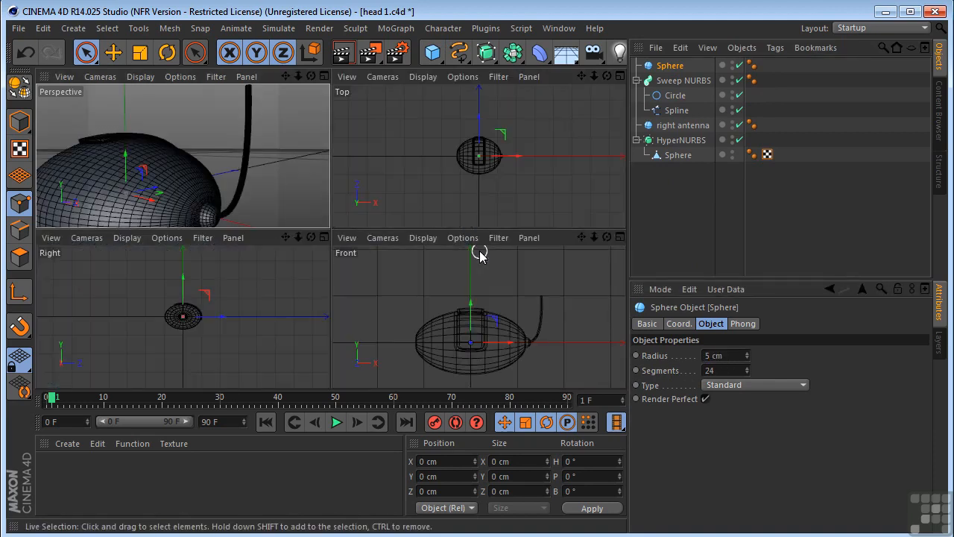
middle_click(448, 292)
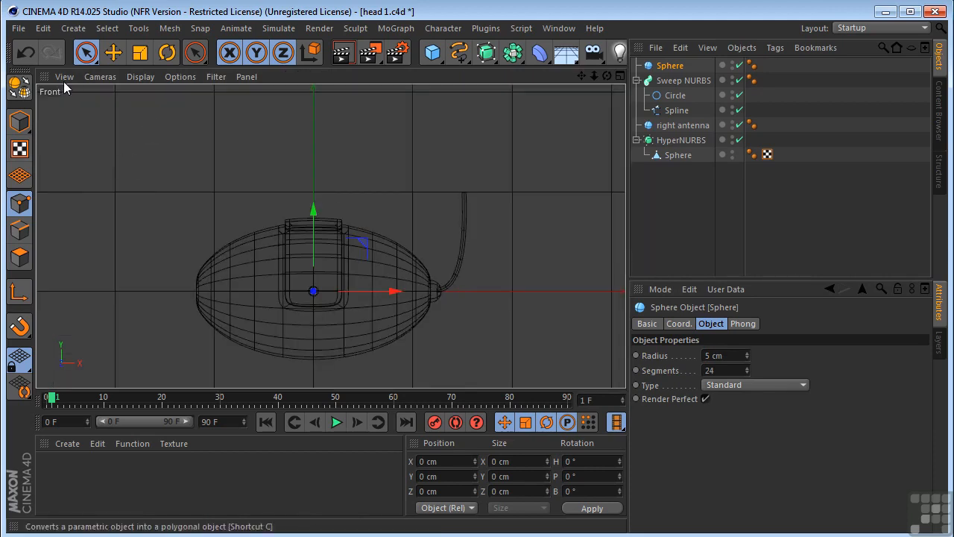
click(113, 51)
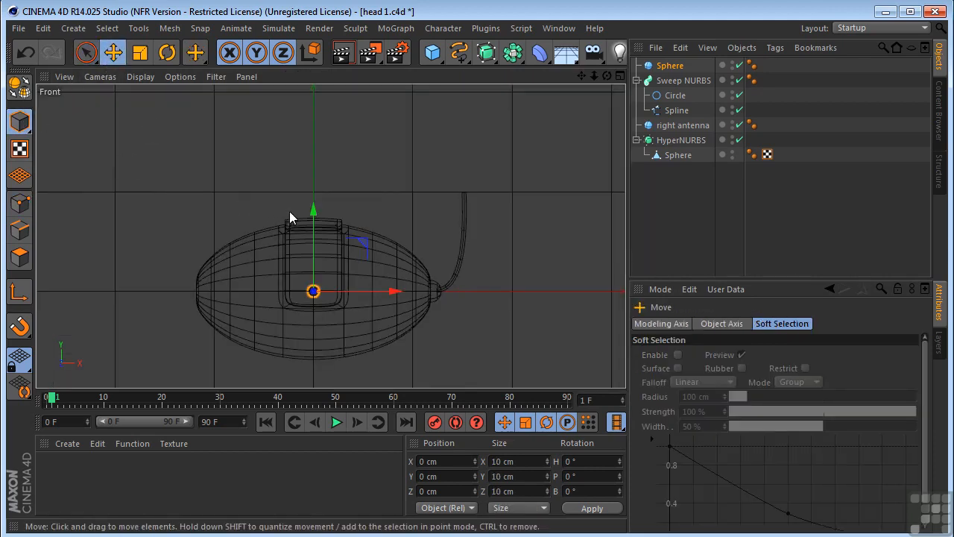
drag(313, 210, 341, 108)
drag(383, 192, 543, 194)
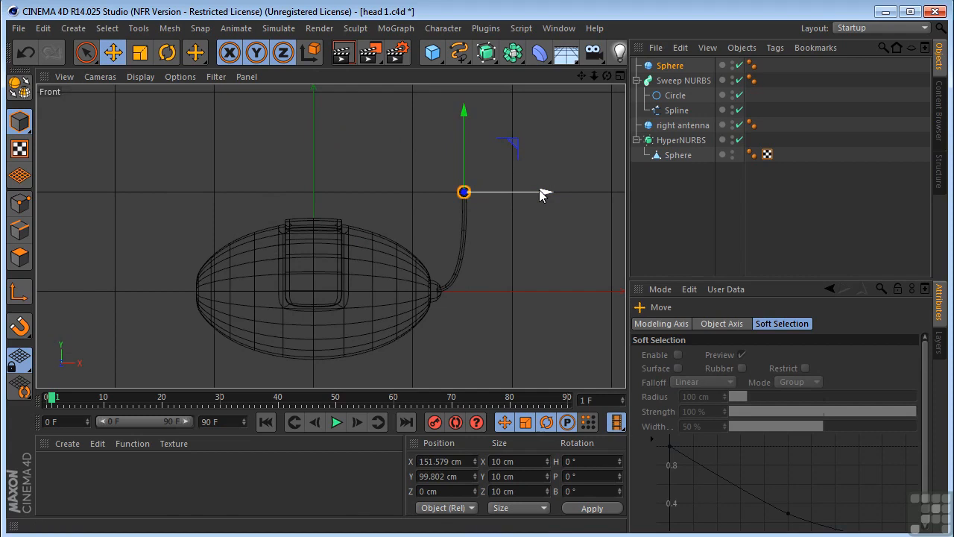
key(o)
scroll(359, 209, down, 2)
drag(337, 158, 335, 162)
Examine the tip sphere's alignment with the antenna stem in the right, top and perspective views
middle_click(313, 204)
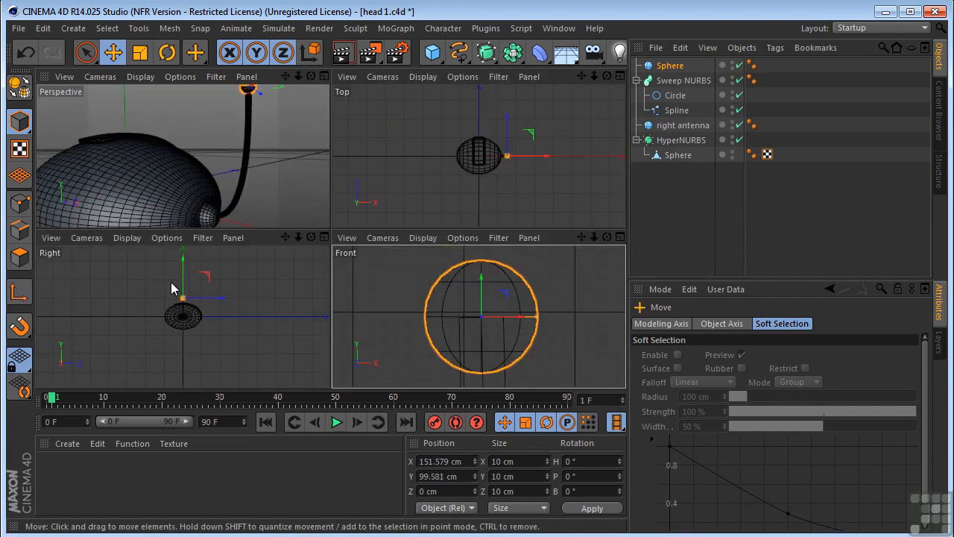
key(o)
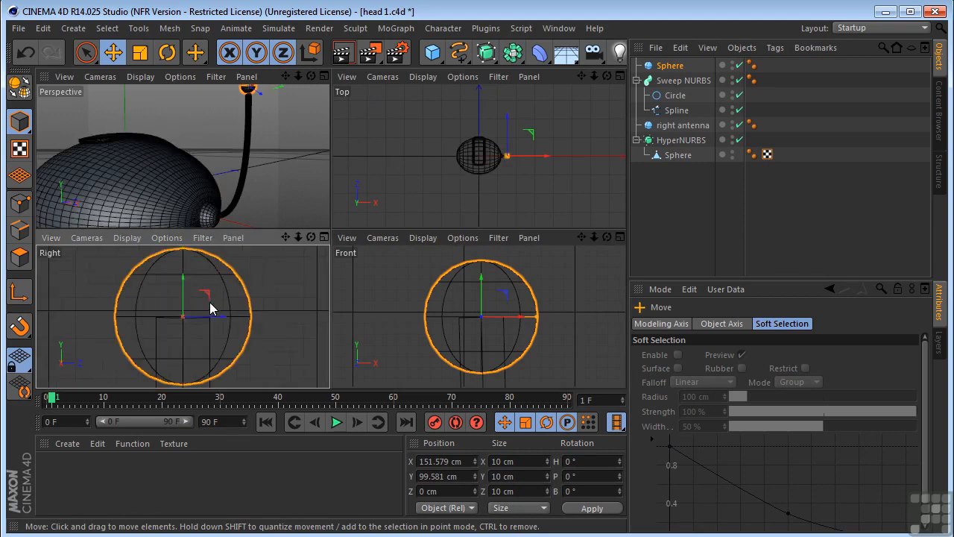
scroll(529, 195, up, 1)
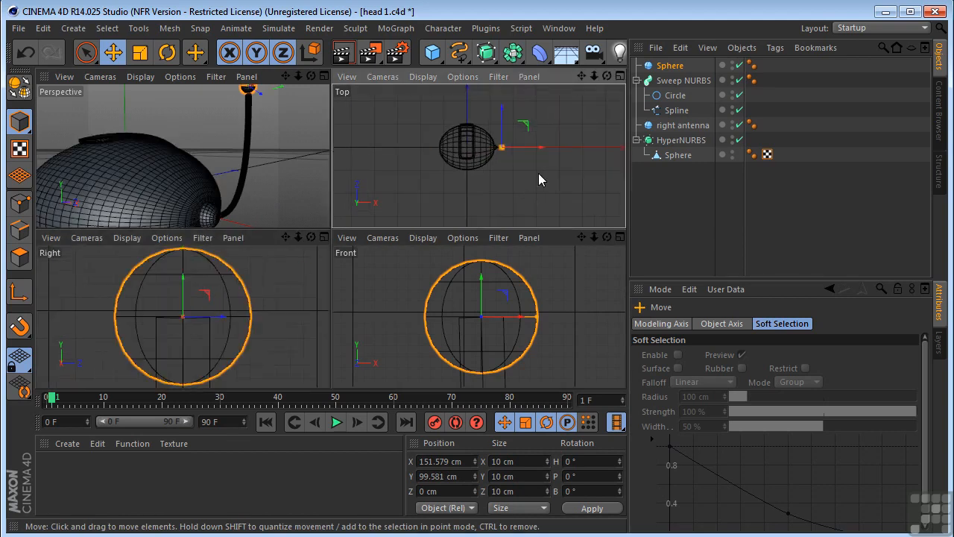
key(o)
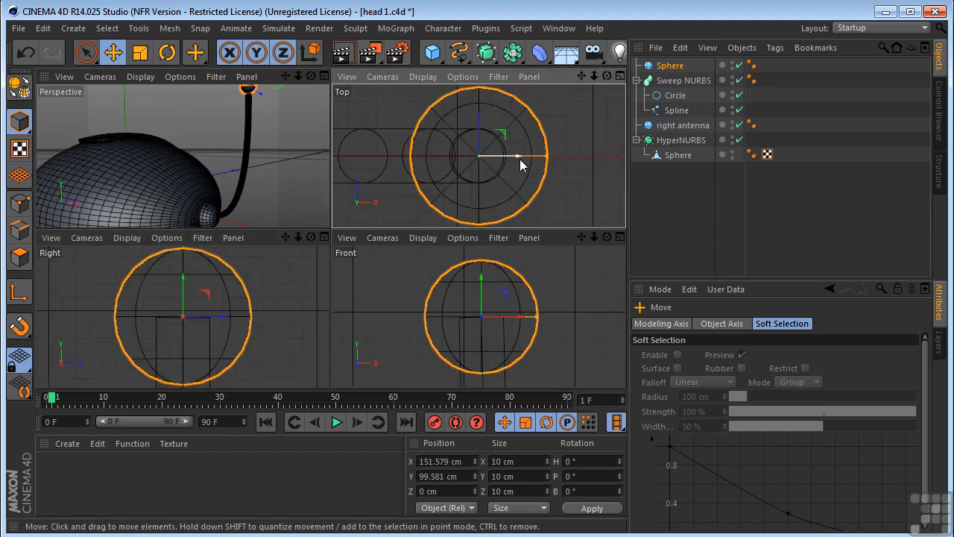
middle_click(286, 161)
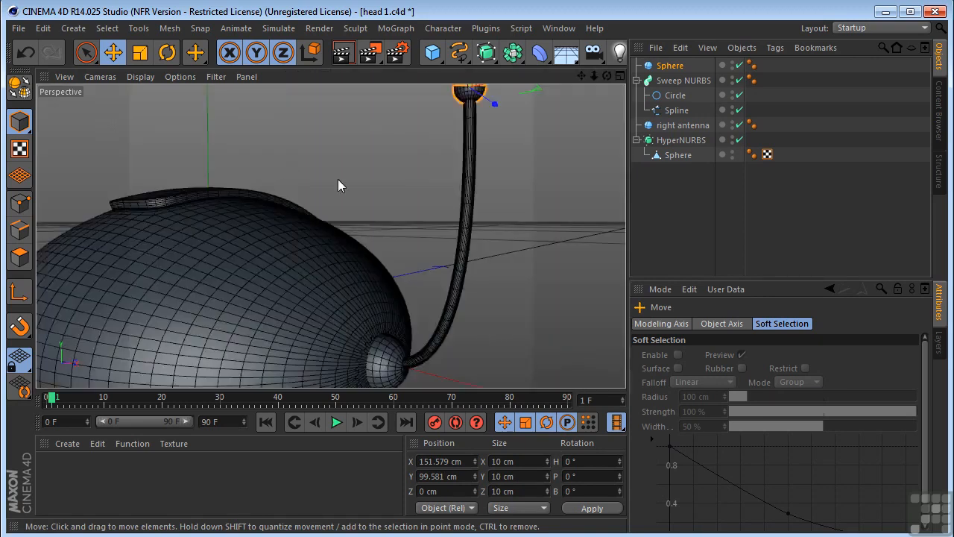
scroll(476, 132, down, 2)
scroll(434, 158, up, 5)
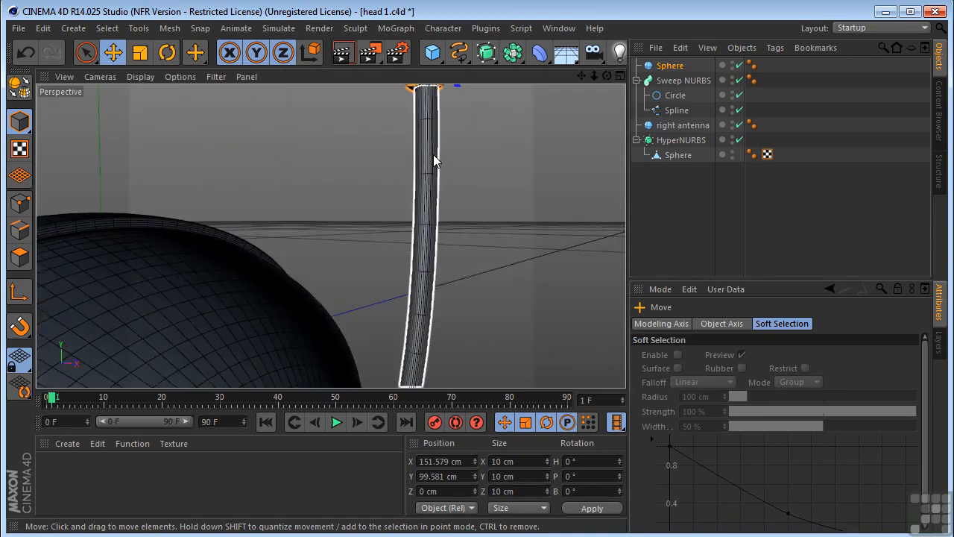
scroll(434, 161, down, 5)
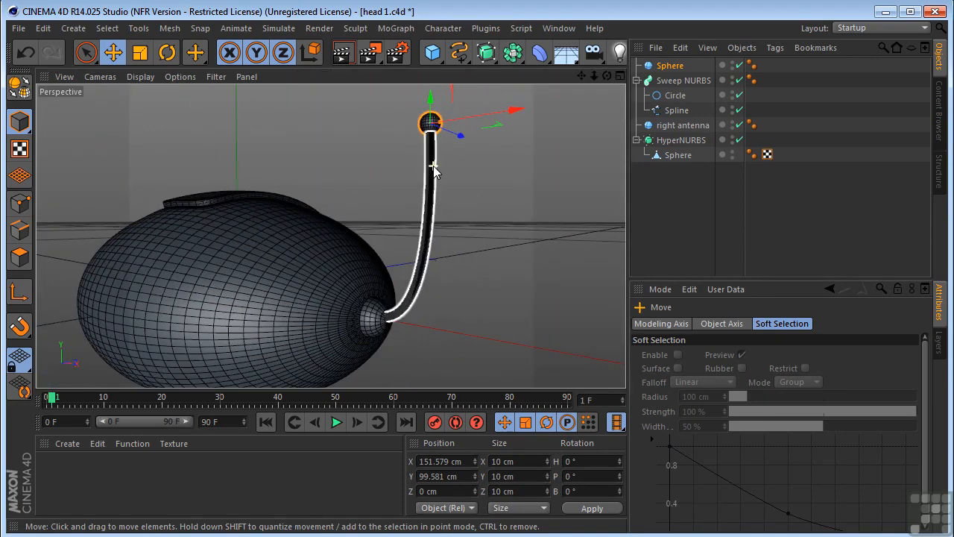
Group the tip sphere, the Sweep NURBS stem and the right antenna base under one null
click(638, 81)
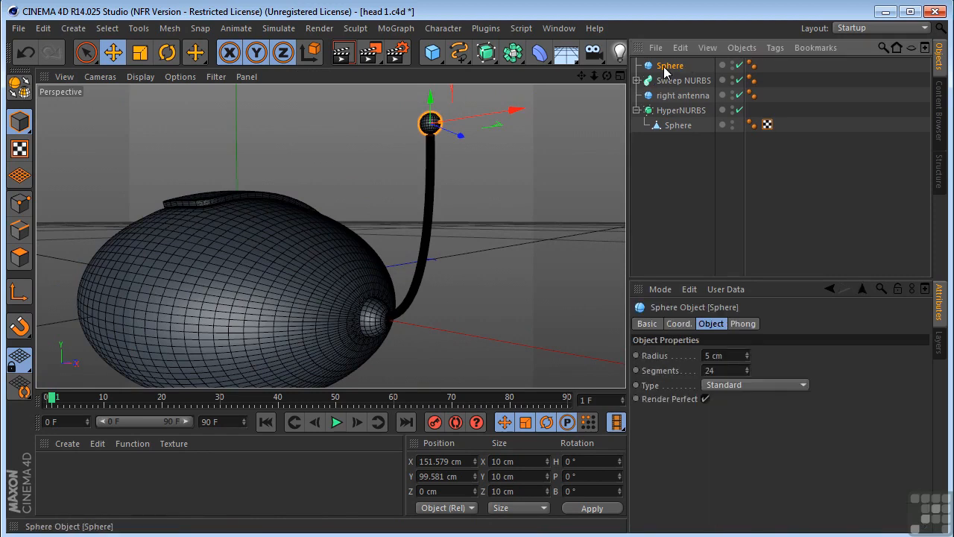
ctrl+click(669, 80)
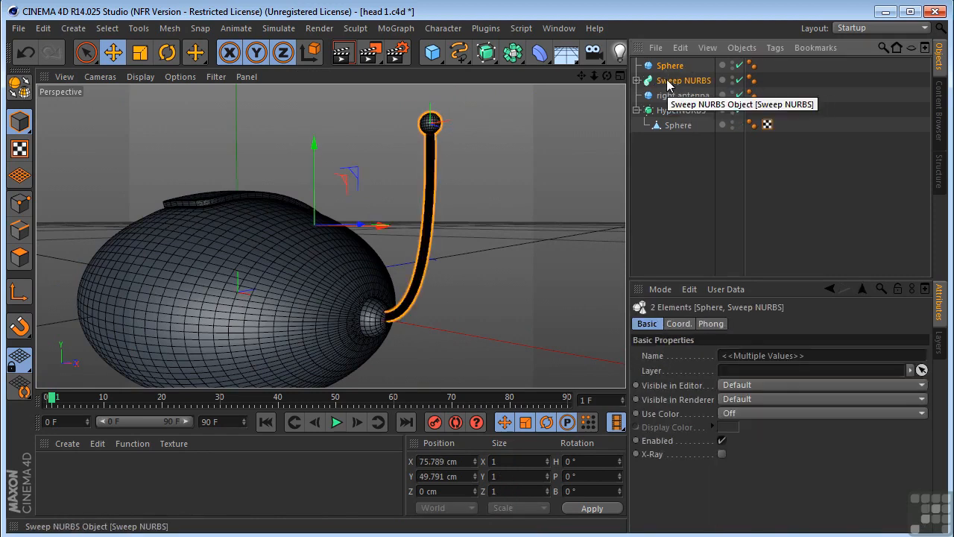
ctrl+click(674, 96)
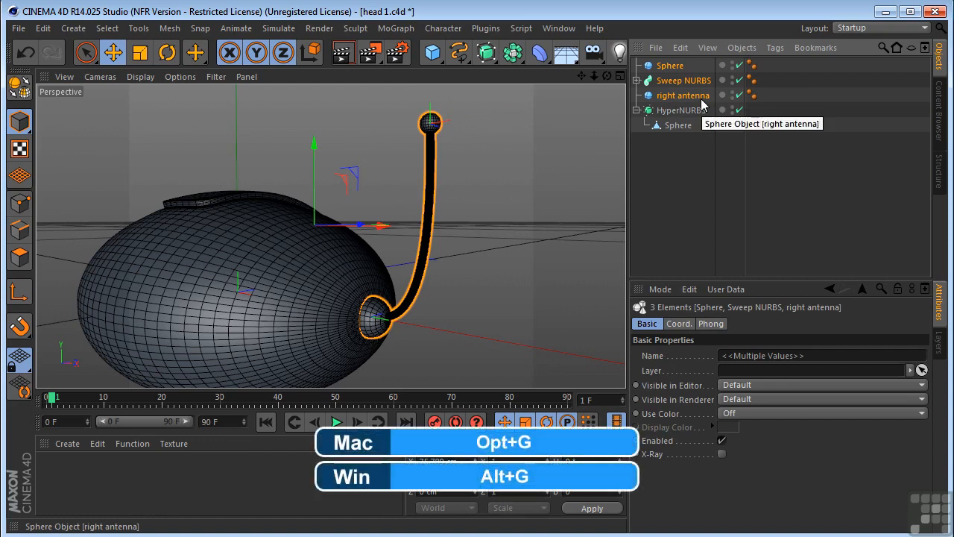
key(alt+g)
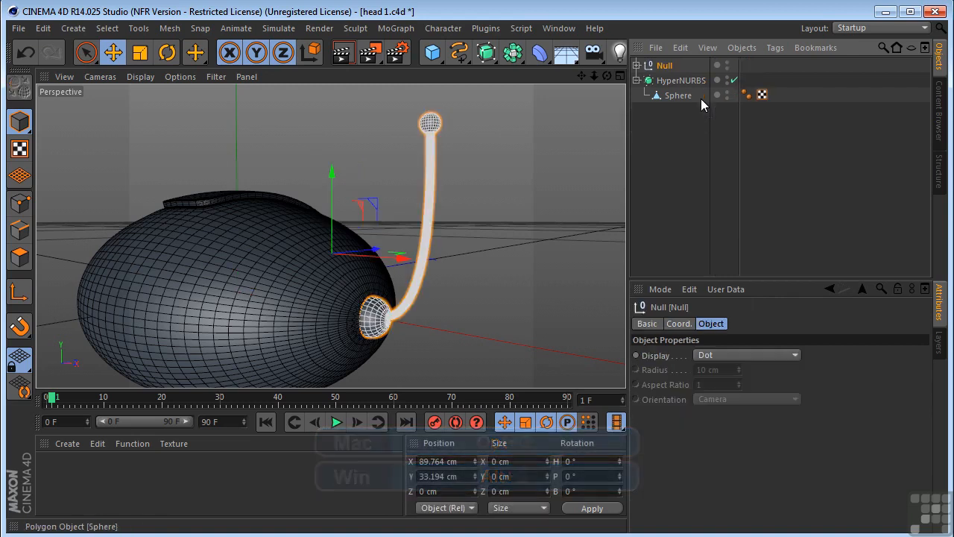
Rename the null that groups the antenna parts as "rigt antenna"
double_click(668, 65)
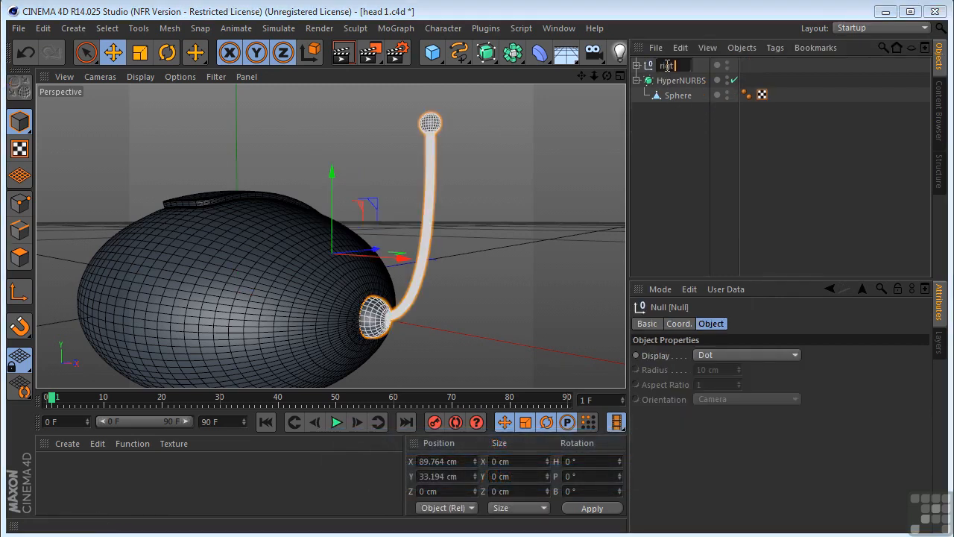
text(rigt antenna)
key(Return)
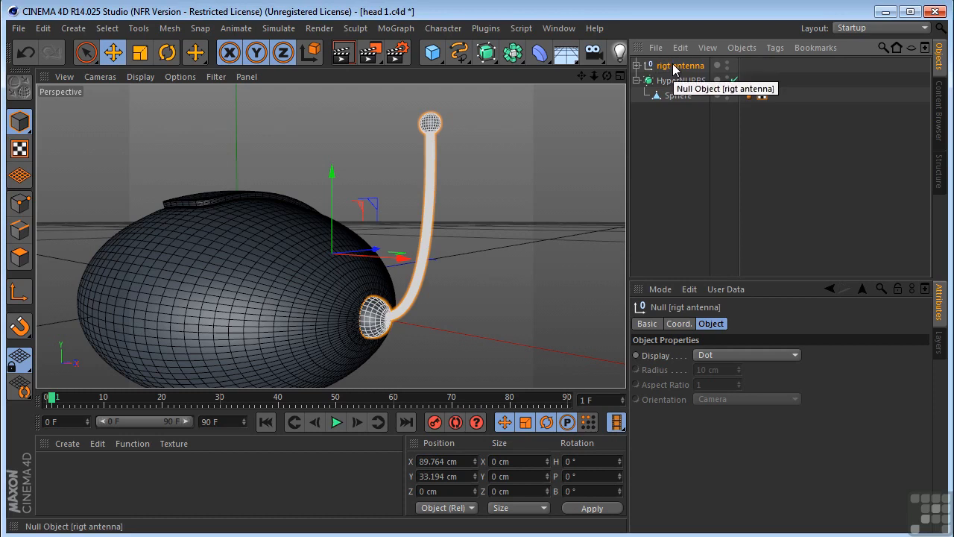
Duplicate the antenna null in the object hierarchy and rename the copy as "left antenna.1"
ctrl+drag(675, 67, 669, 84)
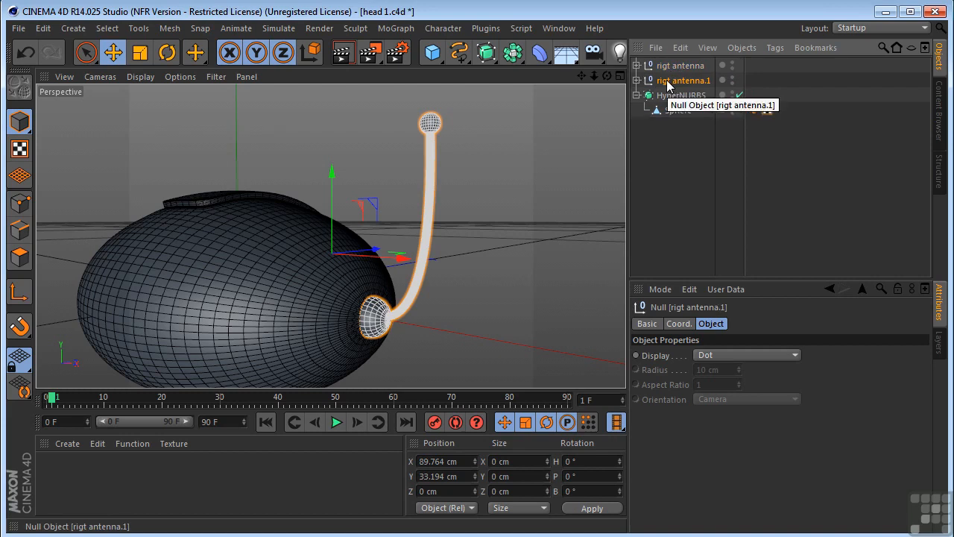
double_click(684, 79)
text(left antenna.1)
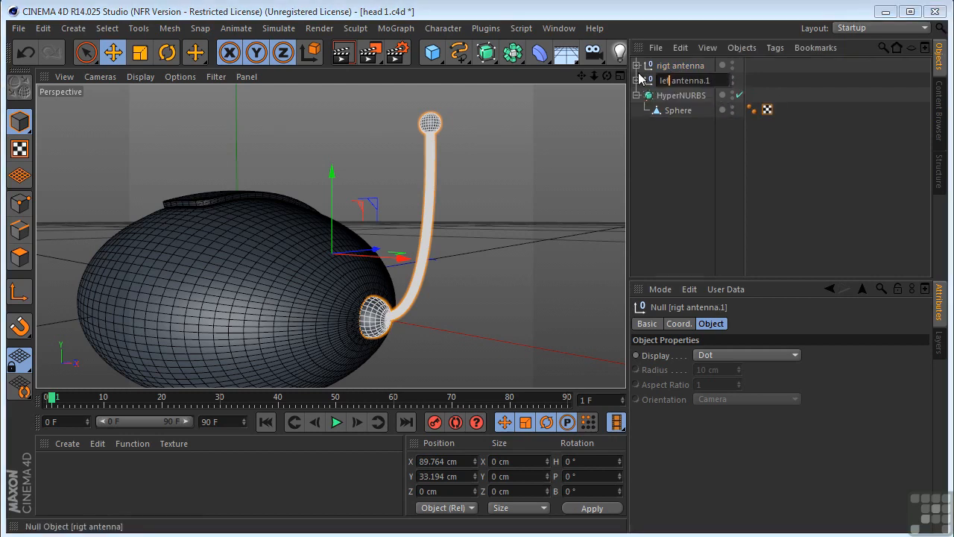
key(Return)
In the top view, shift only the left antenna null's axis along X to the flat side of its hemisphere base, at about 117.2 cm
middle_click(404, 185)
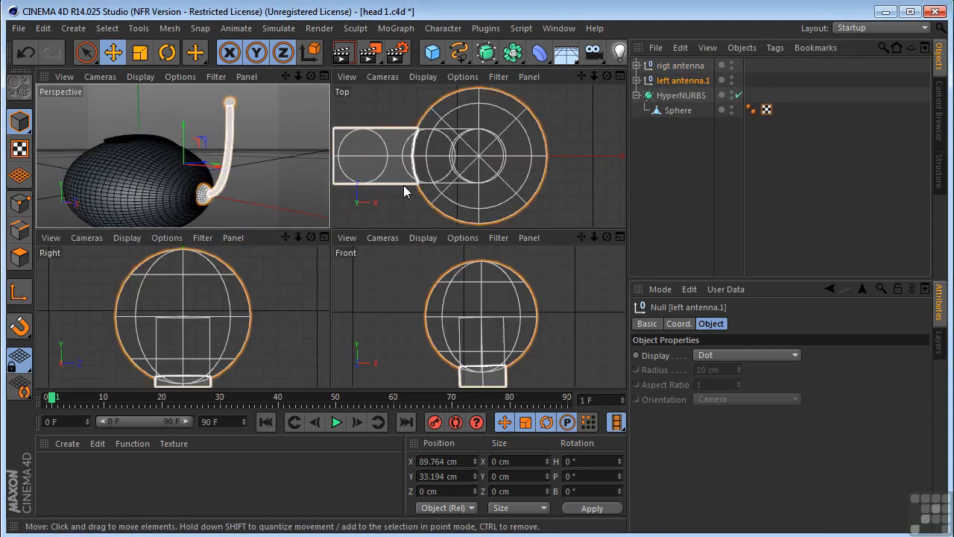
middle_click(453, 157)
scroll(452, 158, down, 10)
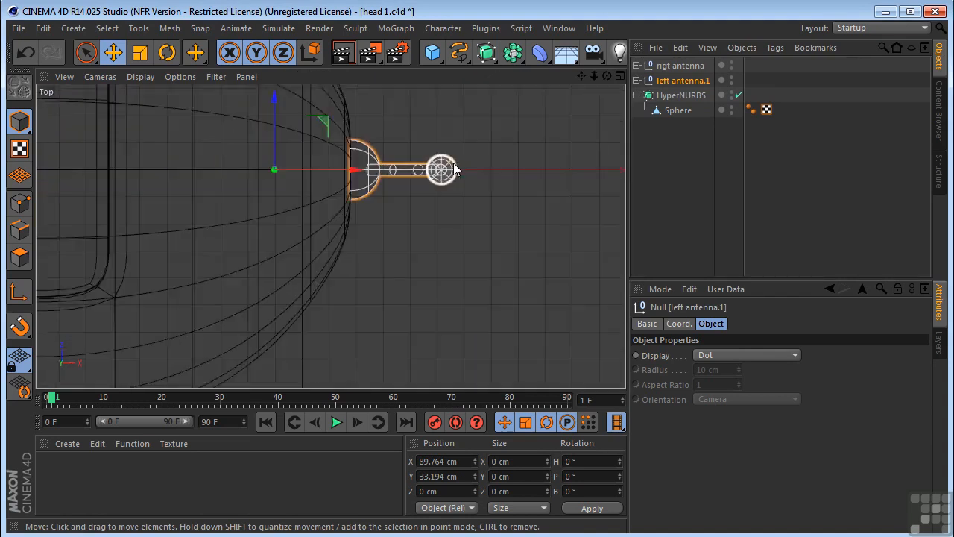
drag(582, 76, 656, 130)
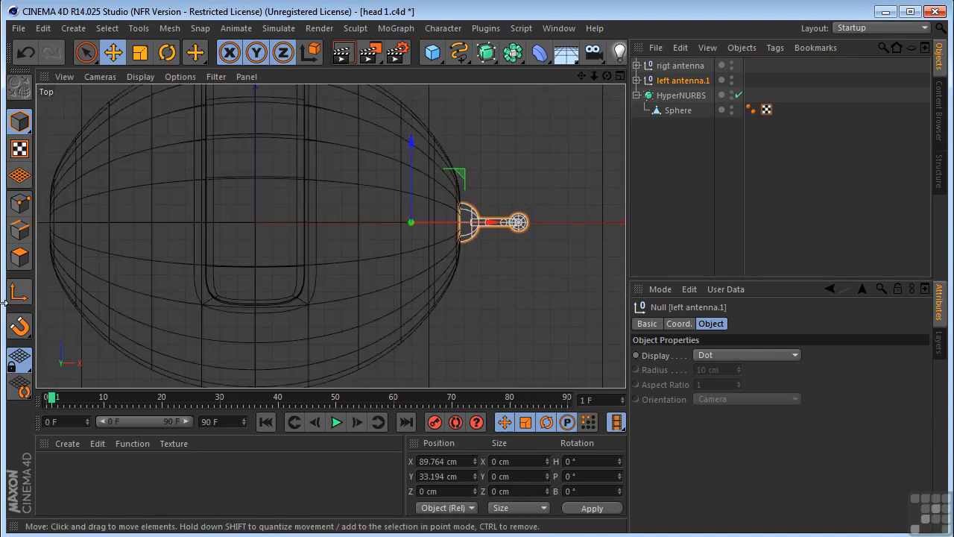
click(20, 291)
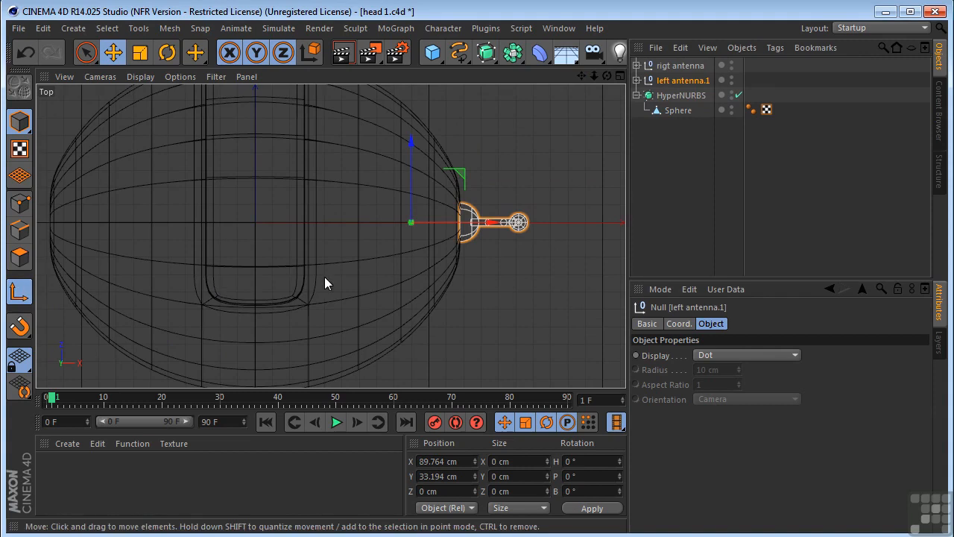
drag(490, 226, 538, 225)
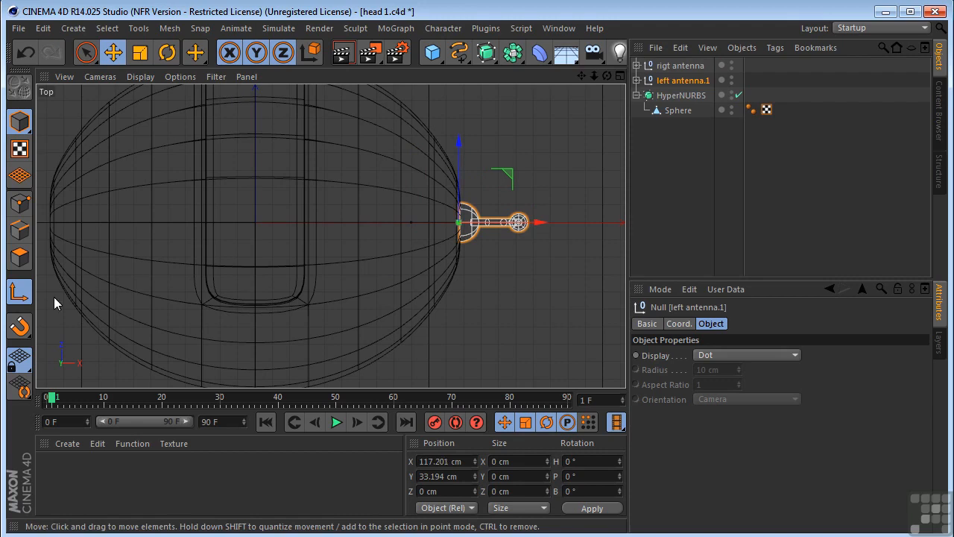
click(19, 292)
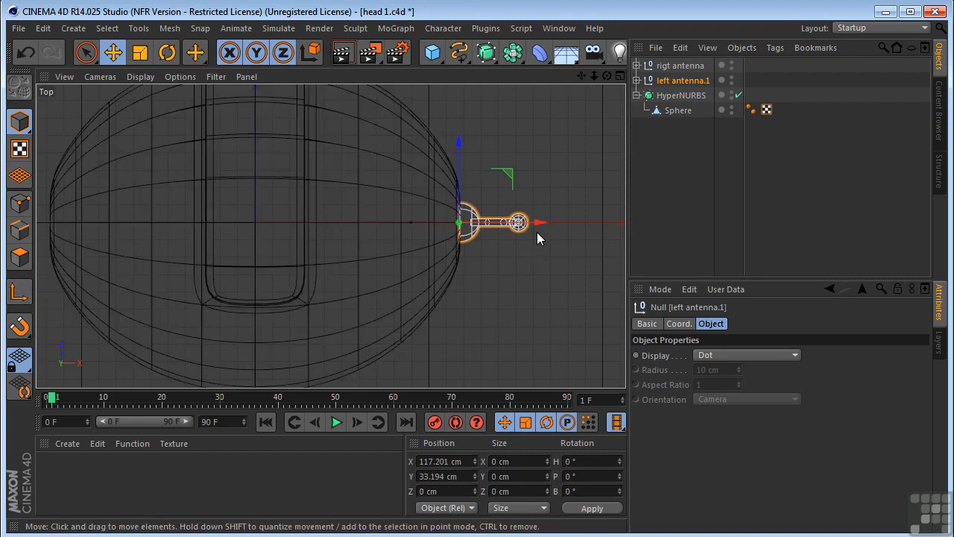
Move the left antenna along X to the opposite end of the head, at about -118.2 cm
drag(538, 226, 130, 211)
key(o)
scroll(318, 232, up, 6)
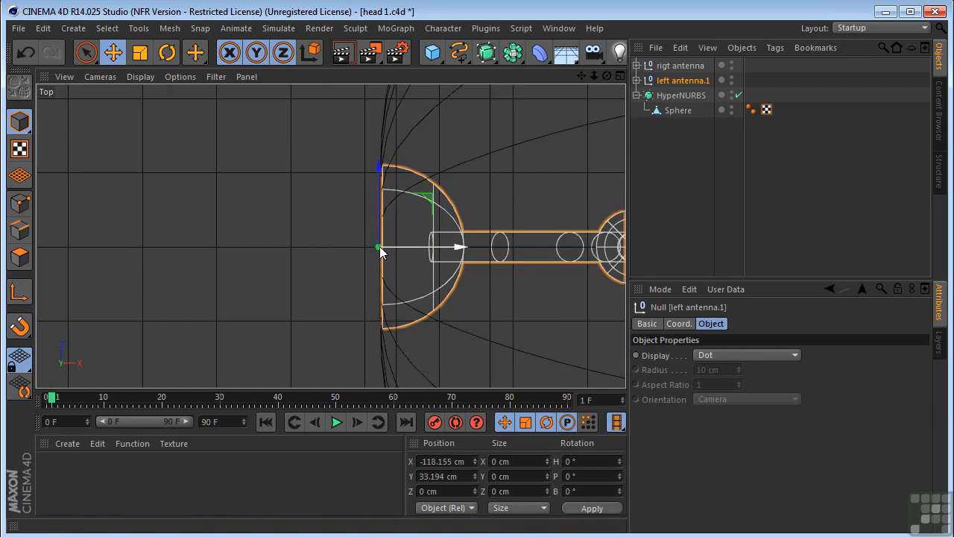
key(ctrl+z)
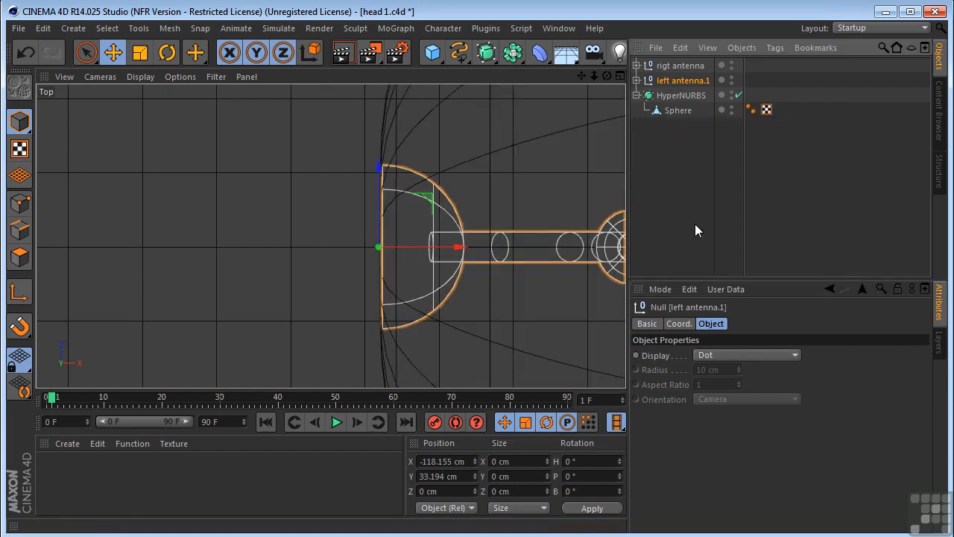
Set the left antenna's heading rotation to 180° so it faces outward, adjust its fit against the head, and deselect it in the perspective view
click(677, 323)
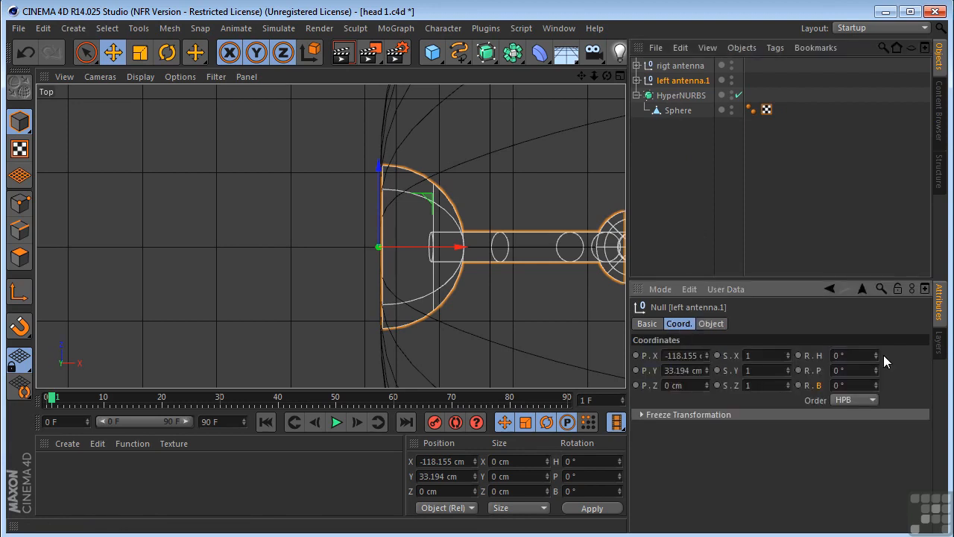
mouse_move(878, 356)
mouse_down()
mouse_move(939, 357)
mouse_move(873, 358)
mouse_up()
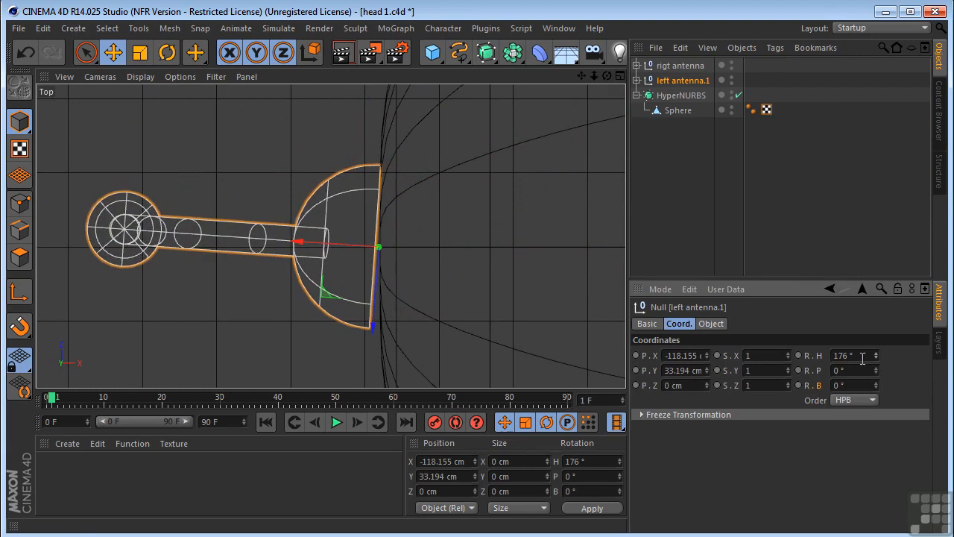
text(180)
key(Return)
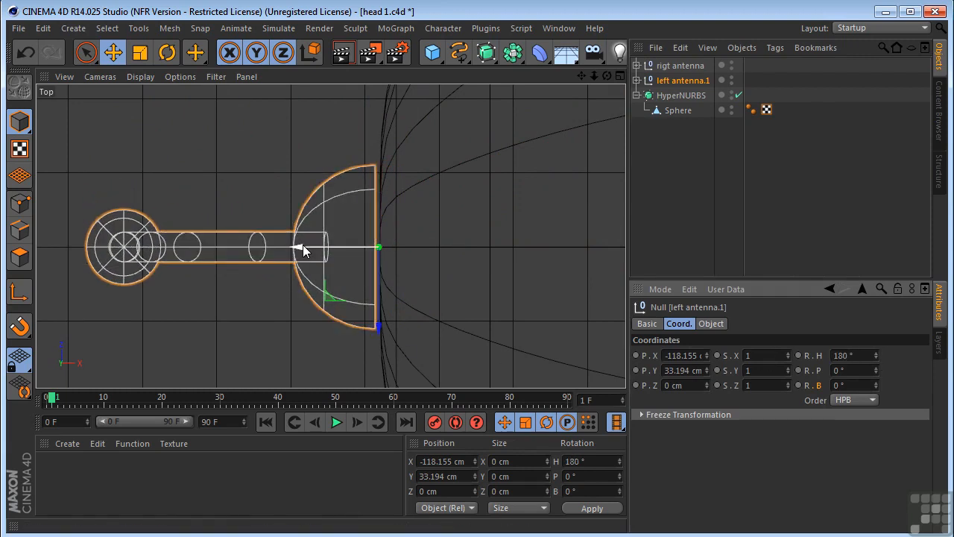
drag(301, 248, 307, 252)
key(F1)
click(510, 132)
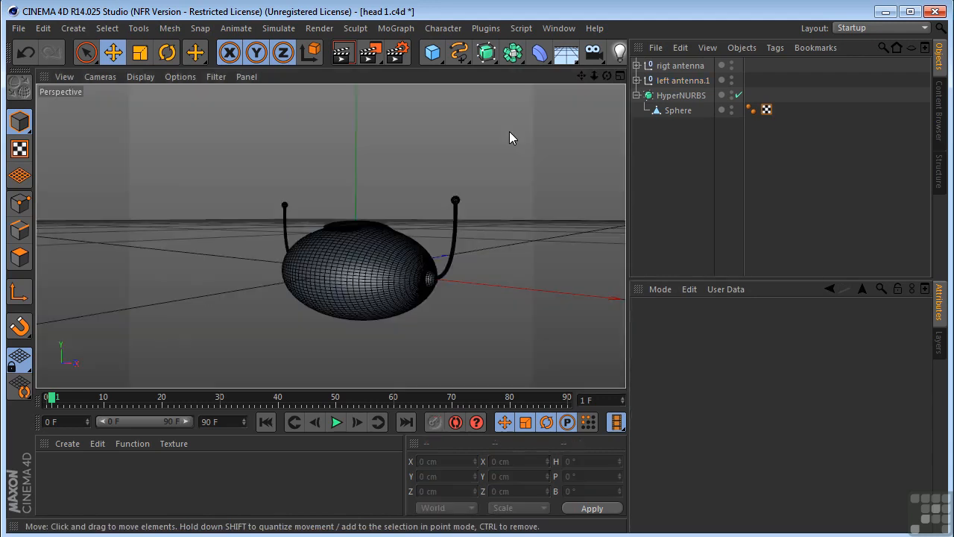